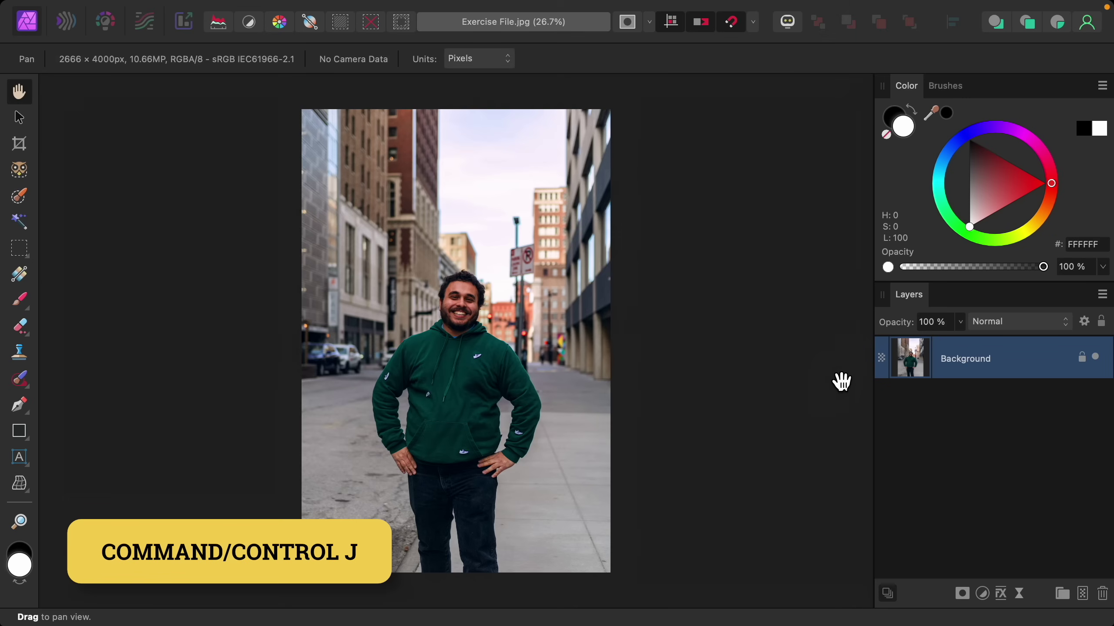
Duplicate the Background layer and select the man in the green hoodie with Object Selection
{"action": "key", "text": "super+j"}
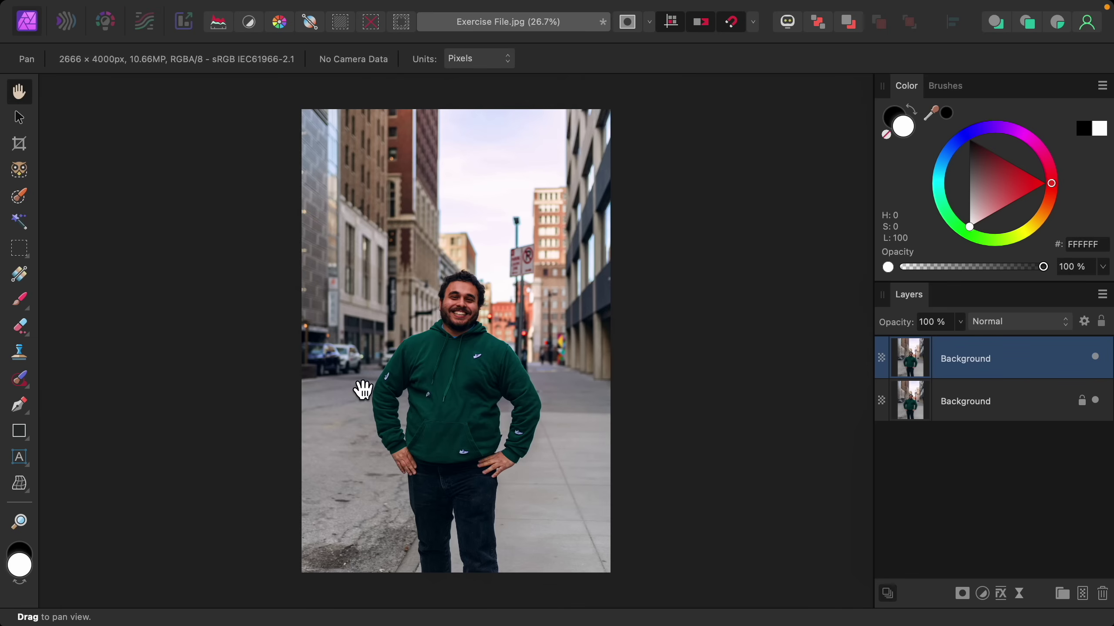
{"action": "left_click", "coordinate": [28, 174]}
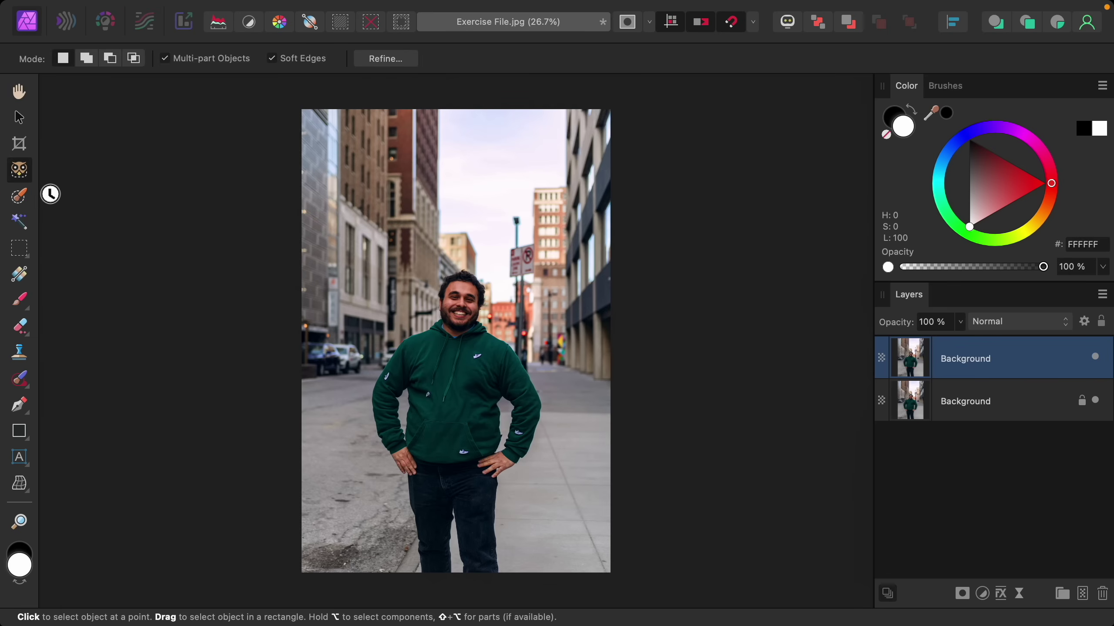
{"action": "left_click", "coordinate": [439, 385]}
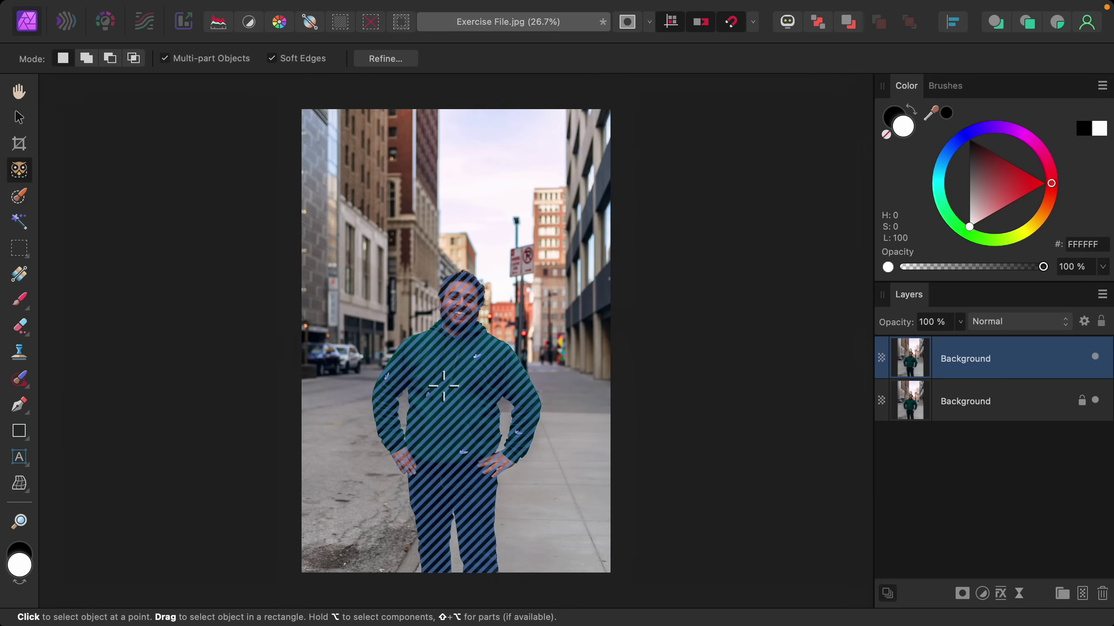
{"action": "left_click", "coordinate": [443, 386]}
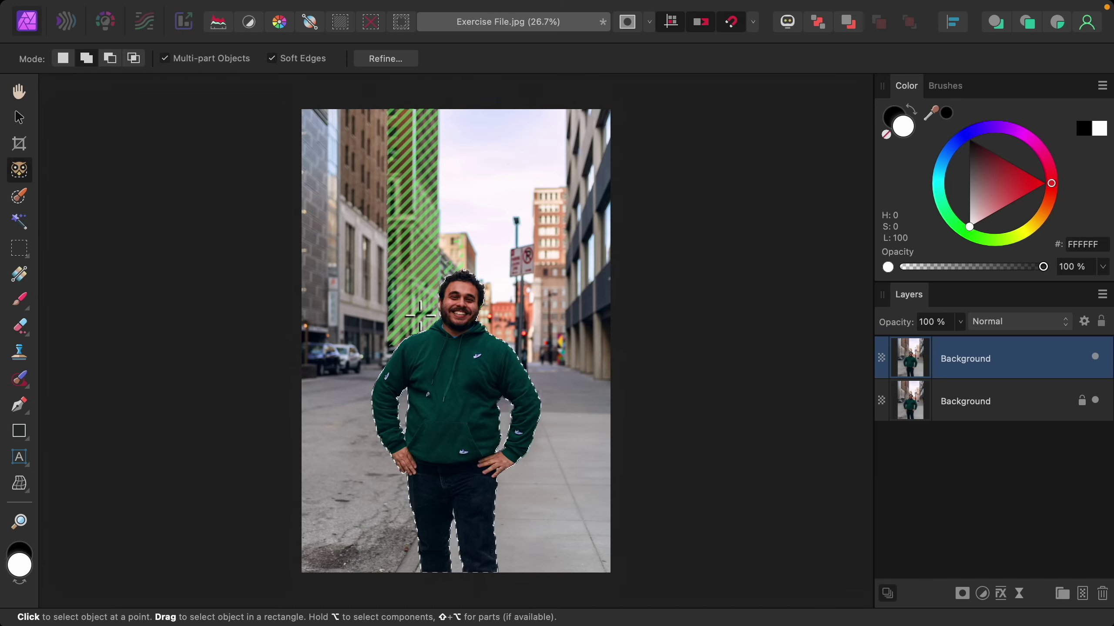
Refine the selection around the man's hair, add a mask from it to the copy, and deselect
{"action": "left_click", "coordinate": [404, 61]}
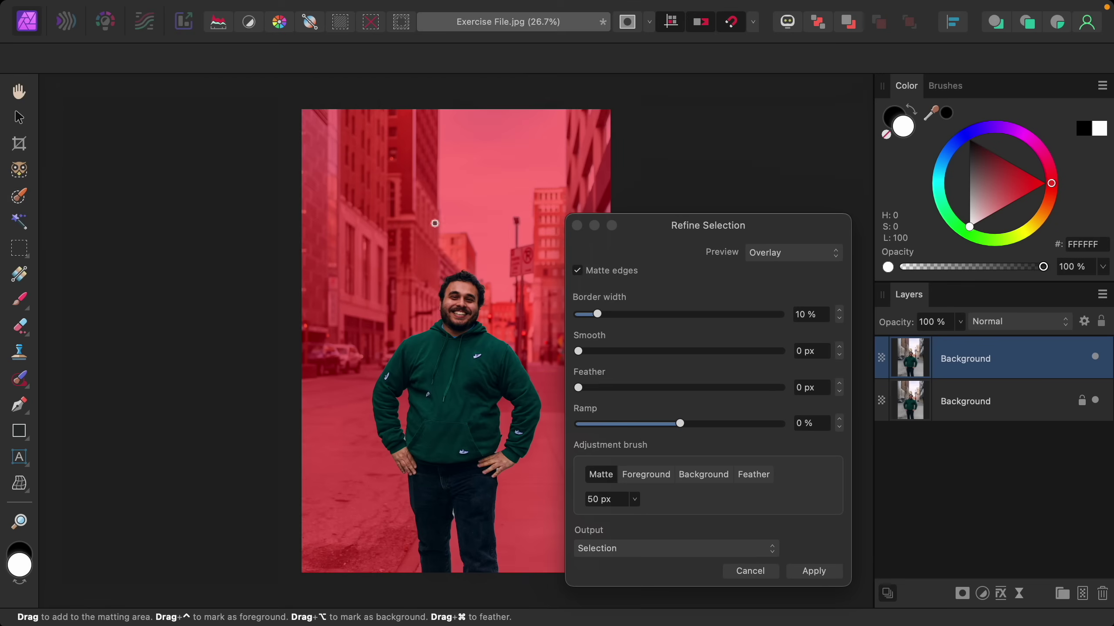
{"action": "scroll", "coordinate": [458, 294], "scroll_direction": "up", "scroll_amount": 5}
{"action": "scroll", "coordinate": [461, 297], "scroll_direction": "up", "scroll_amount": 3}
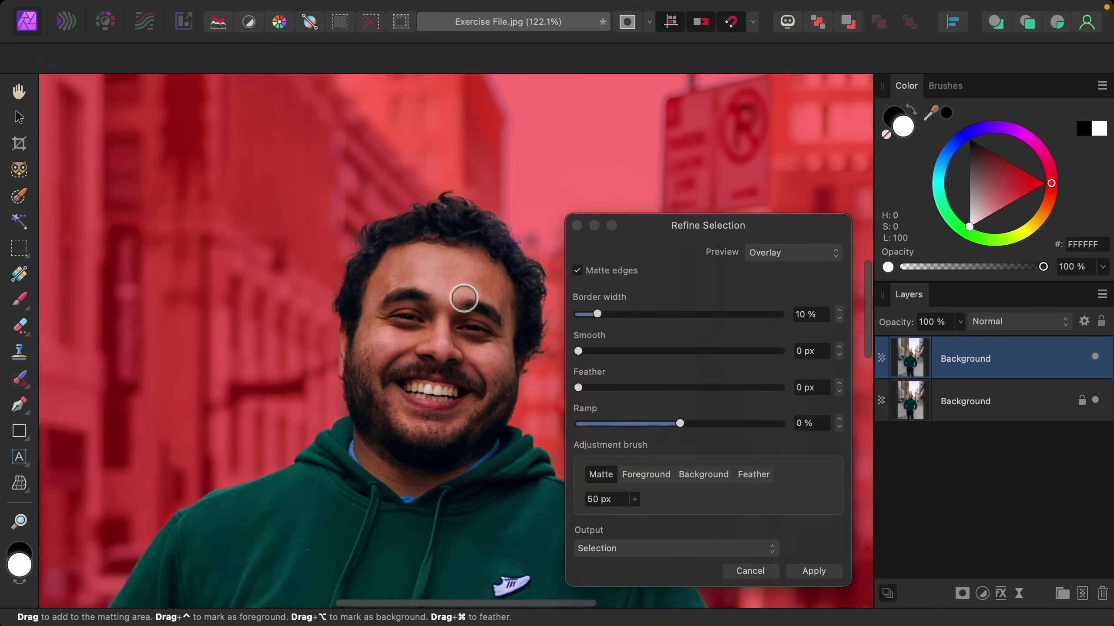
{"action": "mouse_move", "coordinate": [268, 319]}
{"action": "left_mouse_down"}
{"action": "mouse_move", "coordinate": [266, 273]}
{"action": "mouse_move", "coordinate": [279, 249]}
{"action": "mouse_move", "coordinate": [352, 206]}
{"action": "mouse_move", "coordinate": [396, 212]}
{"action": "mouse_move", "coordinate": [460, 258]}
{"action": "mouse_move", "coordinate": [477, 303]}
{"action": "mouse_move", "coordinate": [462, 368]}
{"action": "left_mouse_up"}
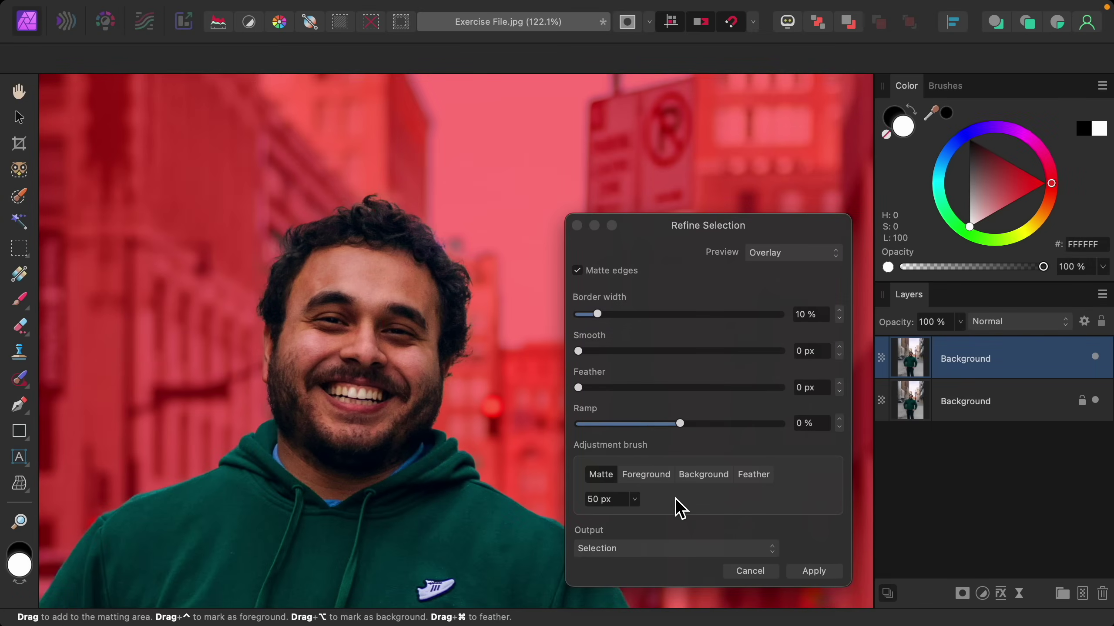
{"action": "left_click", "coordinate": [813, 571]}
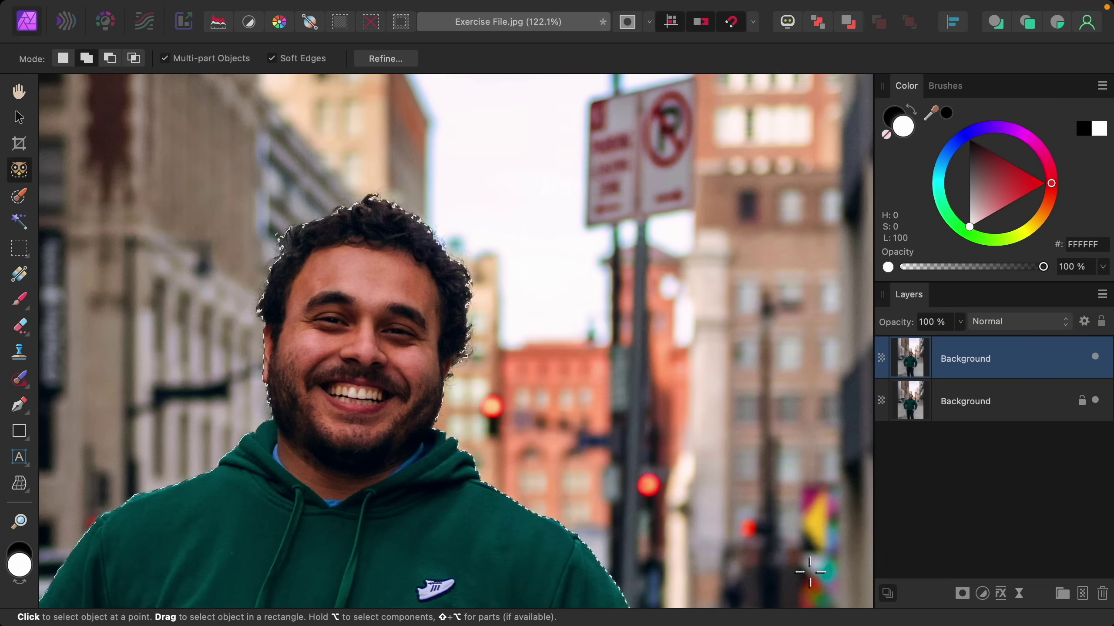
{"action": "left_click", "coordinate": [961, 595]}
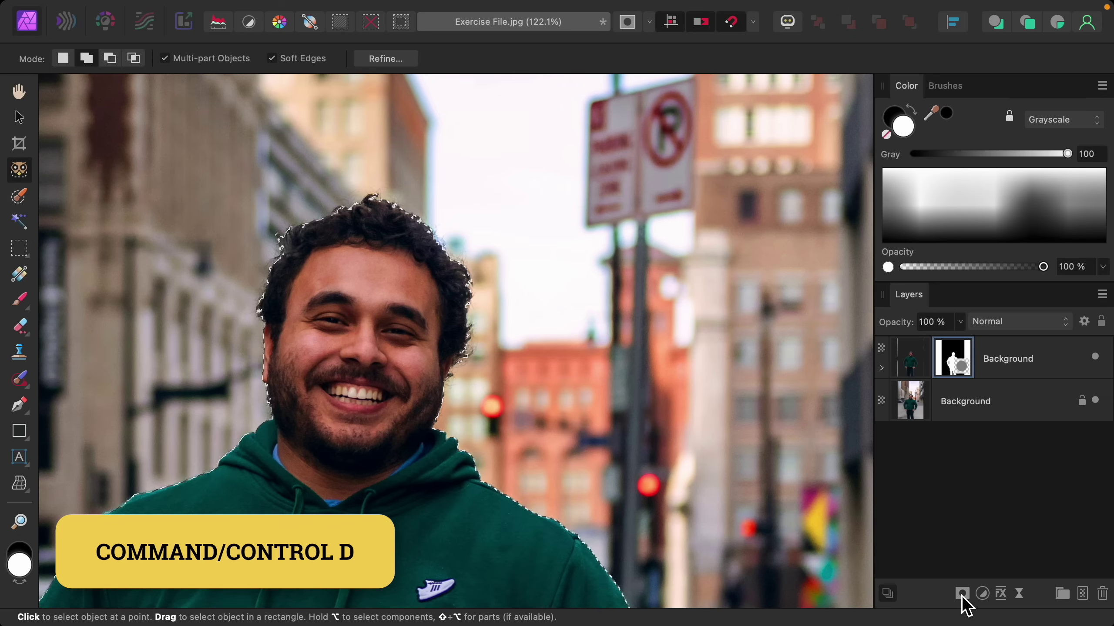
{"action": "key", "text": "super+d"}
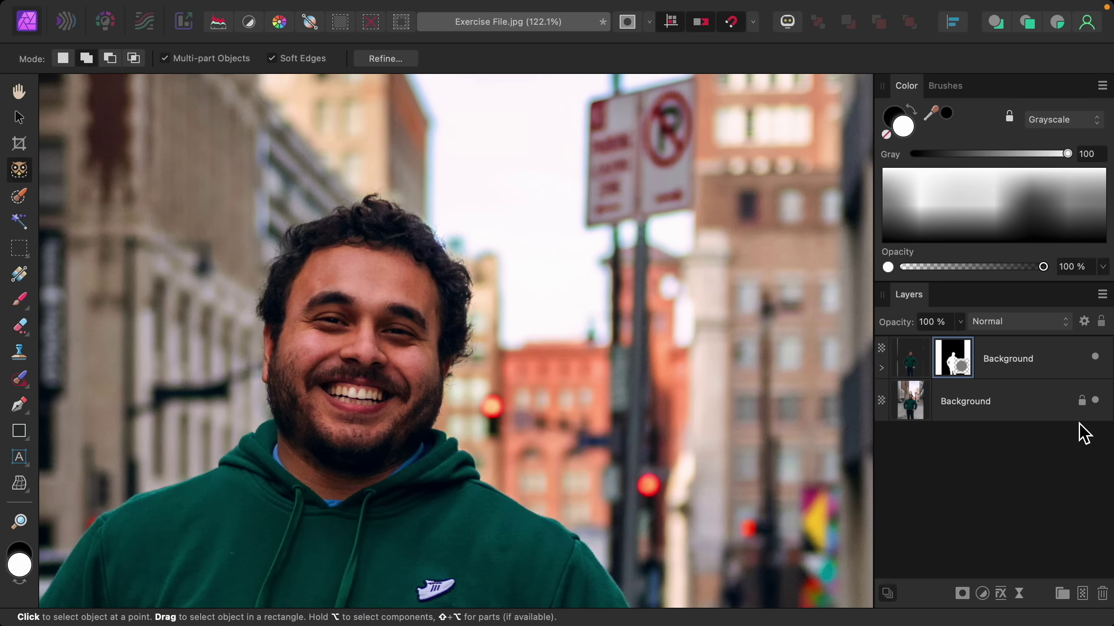
Hide the original Background and paint the mask black and white along the hoodie's edge
{"action": "left_click", "coordinate": [1095, 401]}
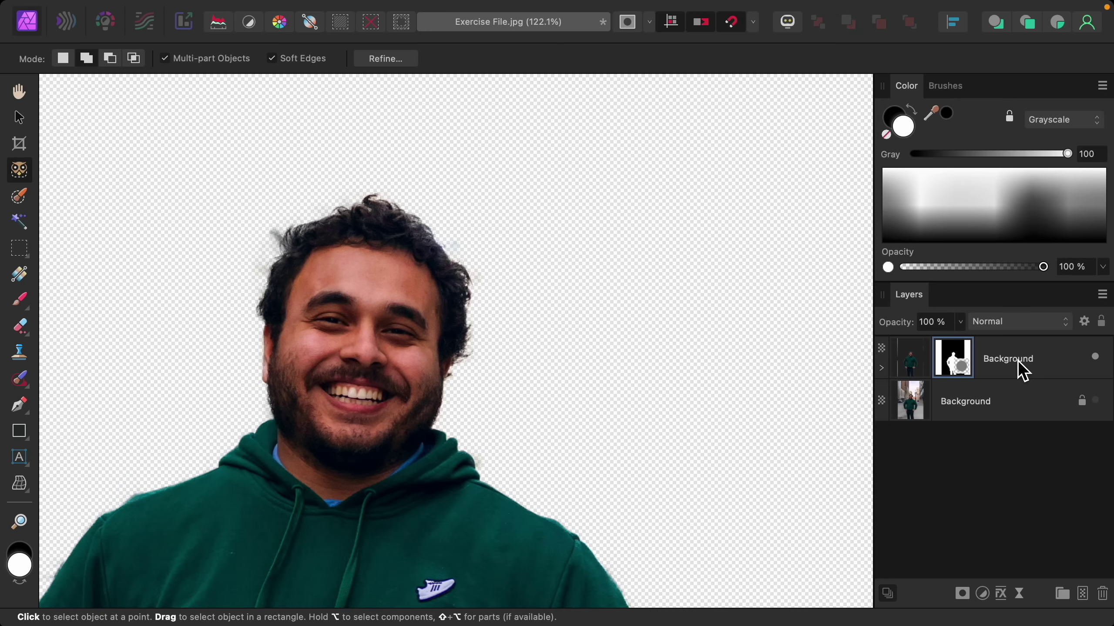
{"action": "scroll", "coordinate": [740, 394], "scroll_direction": "left", "scroll_amount": 5}
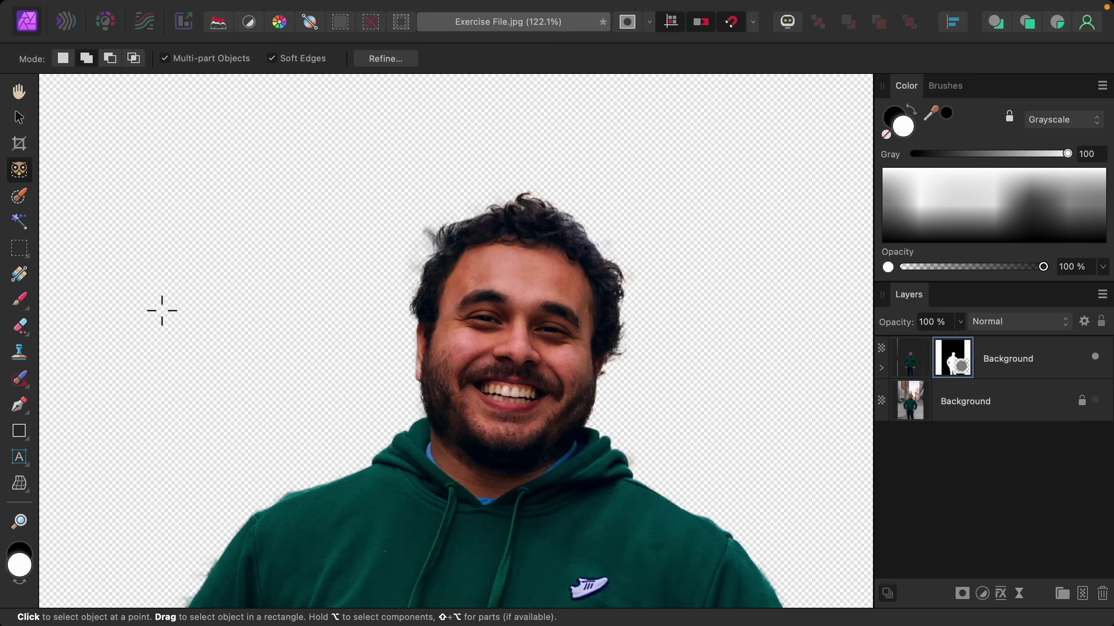
{"action": "left_click", "coordinate": [19, 302]}
{"action": "key", "text": "x"}
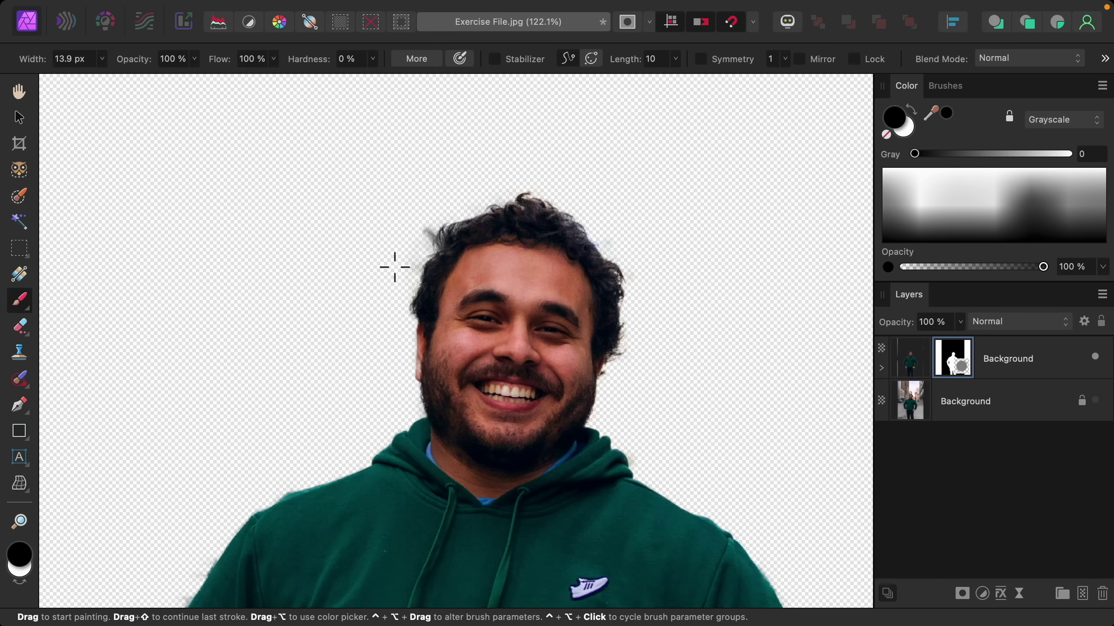
{"action": "scroll", "coordinate": [391, 263], "scroll_direction": "up", "scroll_amount": 5}
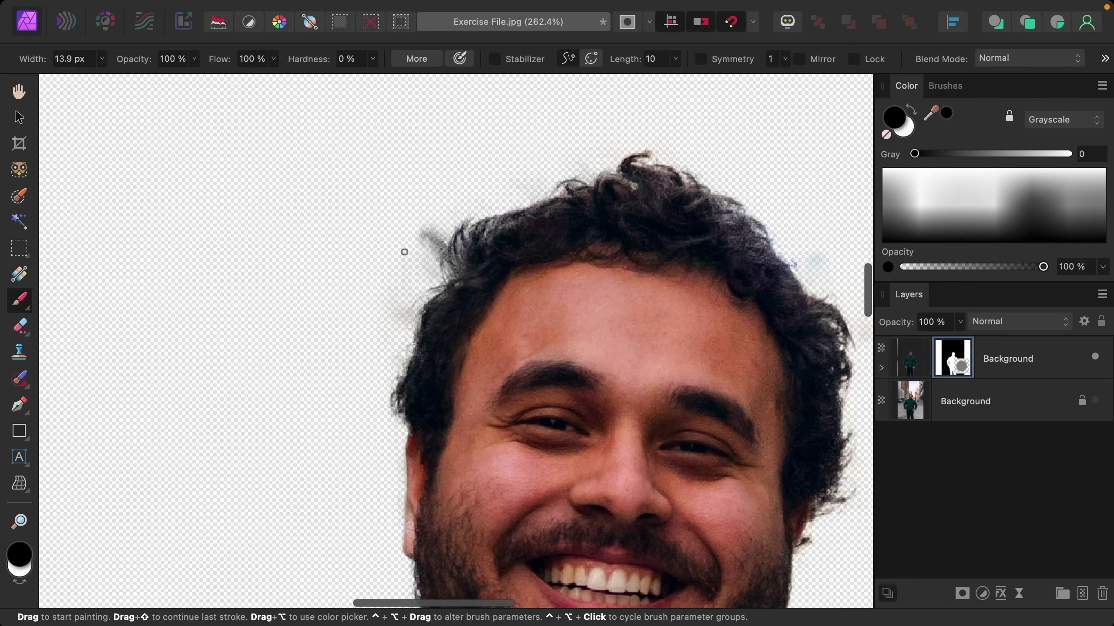
{"action": "key", "text": "bracketright"}
{"action": "key", "text": "bracketright"}
{"action": "key", "text": "bracketright"}
{"action": "key", "text": "bracketright"}
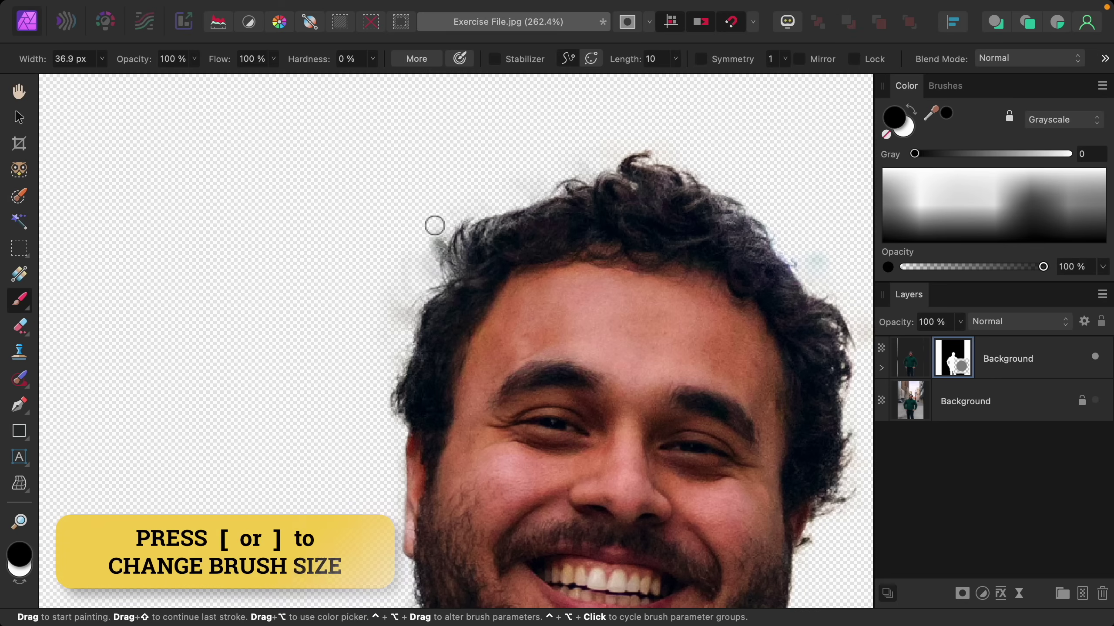
{"action": "scroll", "coordinate": [431, 258], "scroll_direction": "down", "scroll_amount": 3}
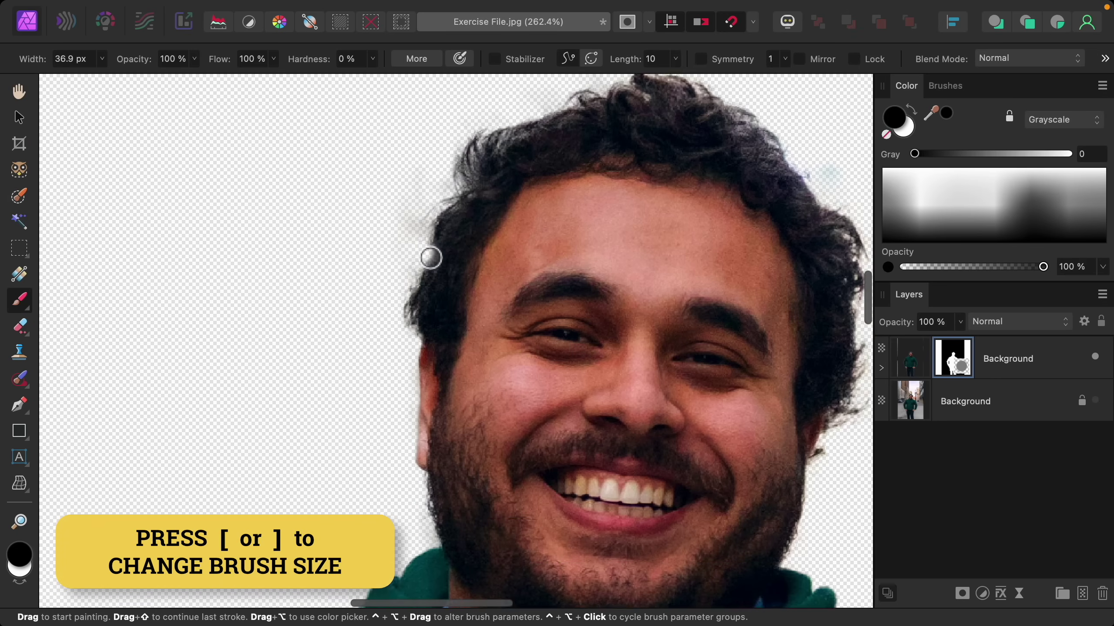
{"action": "scroll", "coordinate": [430, 258], "scroll_direction": "down", "scroll_amount": 2}
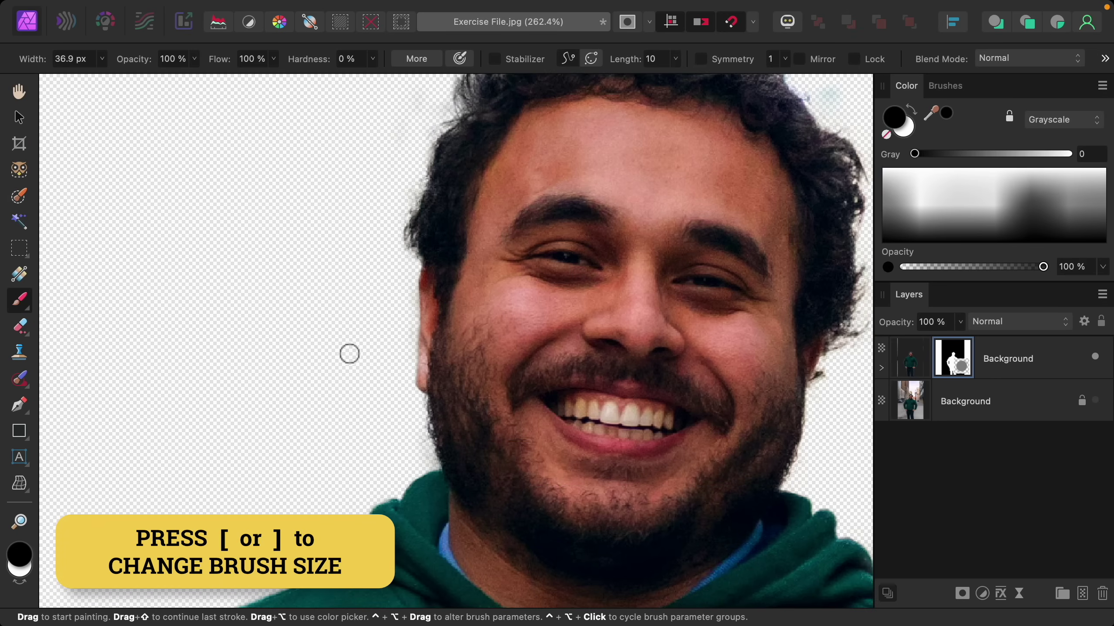
{"action": "scroll", "coordinate": [349, 353], "scroll_direction": "down", "scroll_amount": 10}
{"action": "scroll", "coordinate": [348, 351], "scroll_direction": "left", "scroll_amount": 5}
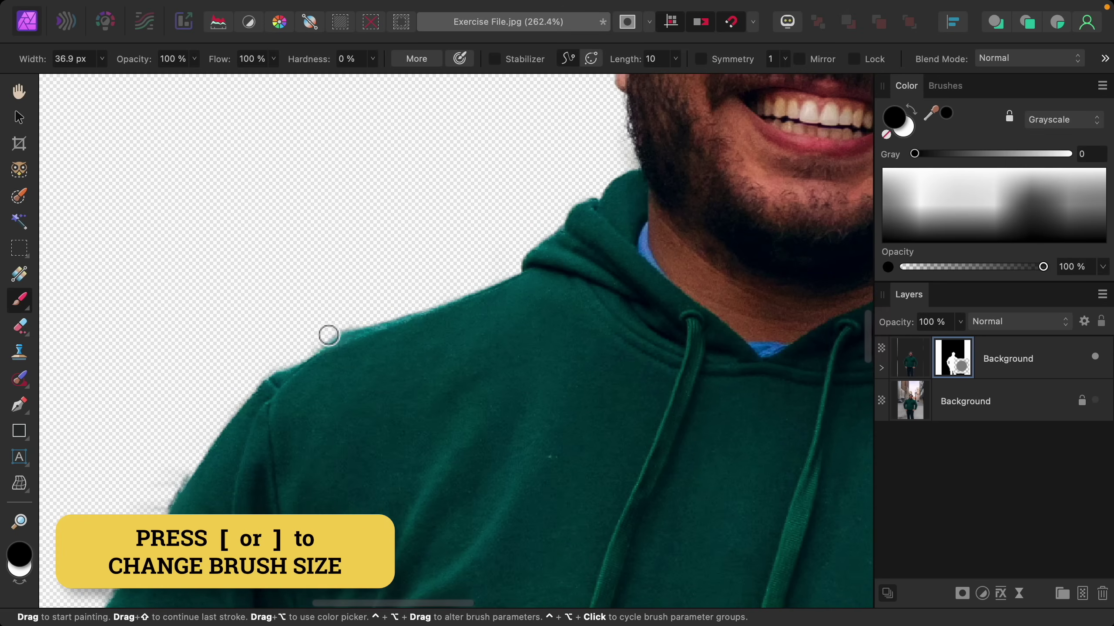
{"action": "scroll", "coordinate": [311, 343], "scroll_direction": "down", "scroll_amount": 8}
{"action": "scroll", "coordinate": [343, 361], "scroll_direction": "left", "scroll_amount": 3}
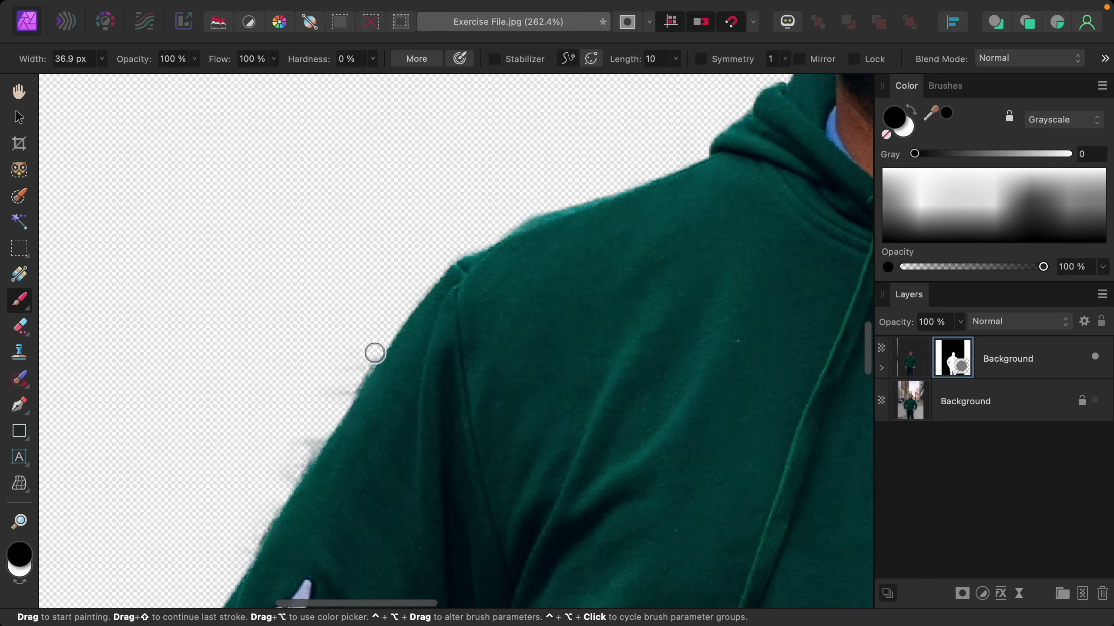
{"action": "mouse_move", "coordinate": [375, 354]}
{"action": "left_mouse_down"}
{"action": "mouse_move", "coordinate": [333, 417]}
{"action": "mouse_move", "coordinate": [369, 361]}
{"action": "mouse_move", "coordinate": [332, 411]}
{"action": "mouse_move", "coordinate": [387, 359]}
{"action": "mouse_move", "coordinate": [355, 403]}
{"action": "left_mouse_up"}
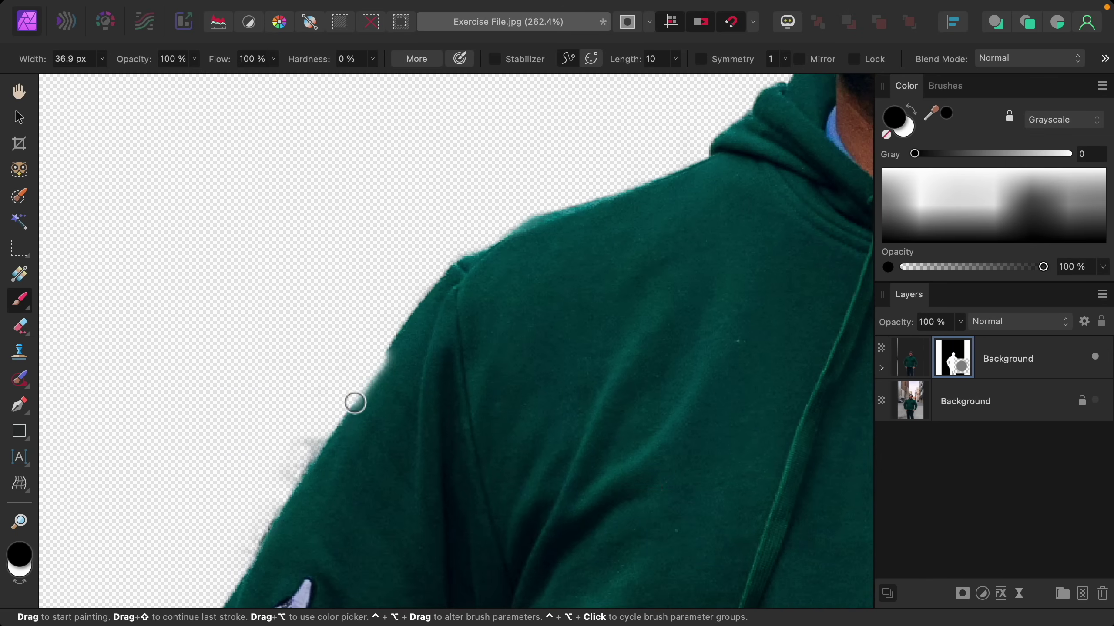
{"action": "key", "text": "x"}
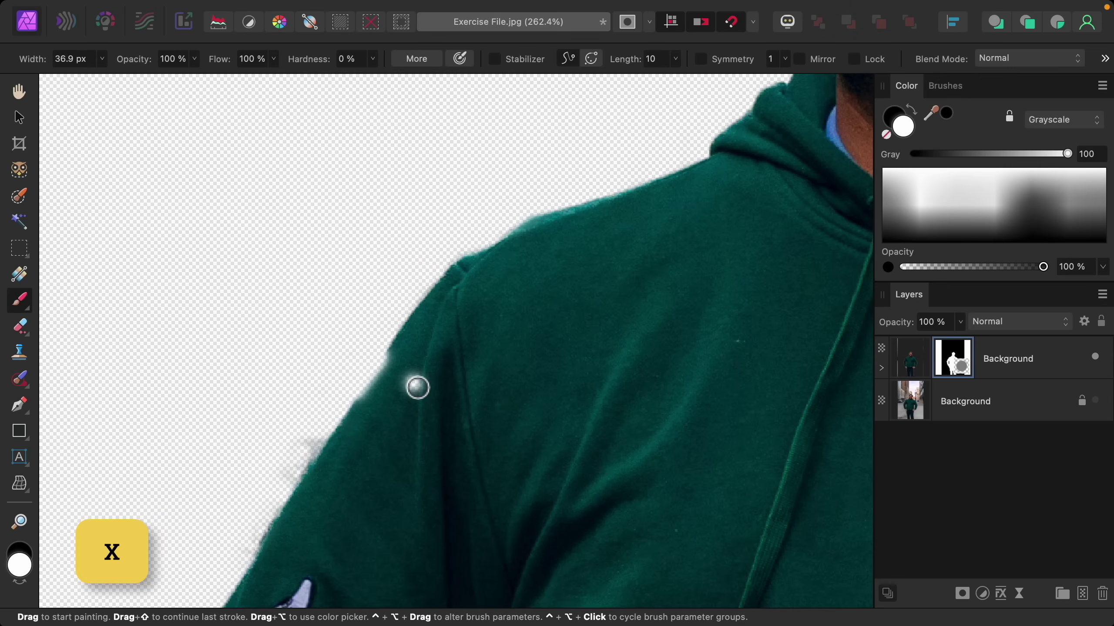
{"action": "left_click", "coordinate": [417, 387]}
{"action": "key", "text": "bracketleft"}
{"action": "key", "text": "bracketleft"}
{"action": "key", "text": "bracketleft"}
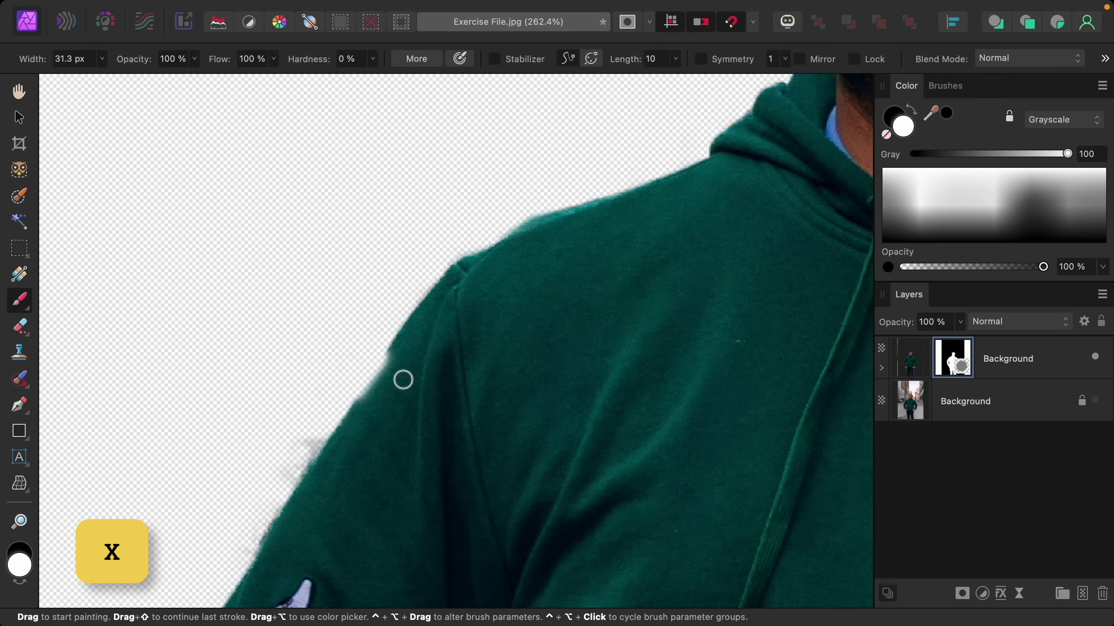
{"action": "mouse_move", "coordinate": [397, 358]}
{"action": "left_mouse_down"}
{"action": "mouse_move", "coordinate": [357, 416]}
{"action": "mouse_move", "coordinate": [399, 356]}
{"action": "mouse_move", "coordinate": [338, 442]}
{"action": "left_mouse_up"}
Erase the fuzzy fringe along the hoodie edge and clear the cuff with a ~7 px brush
{"action": "scroll", "coordinate": [338, 442], "scroll_direction": "down", "scroll_amount": 5}
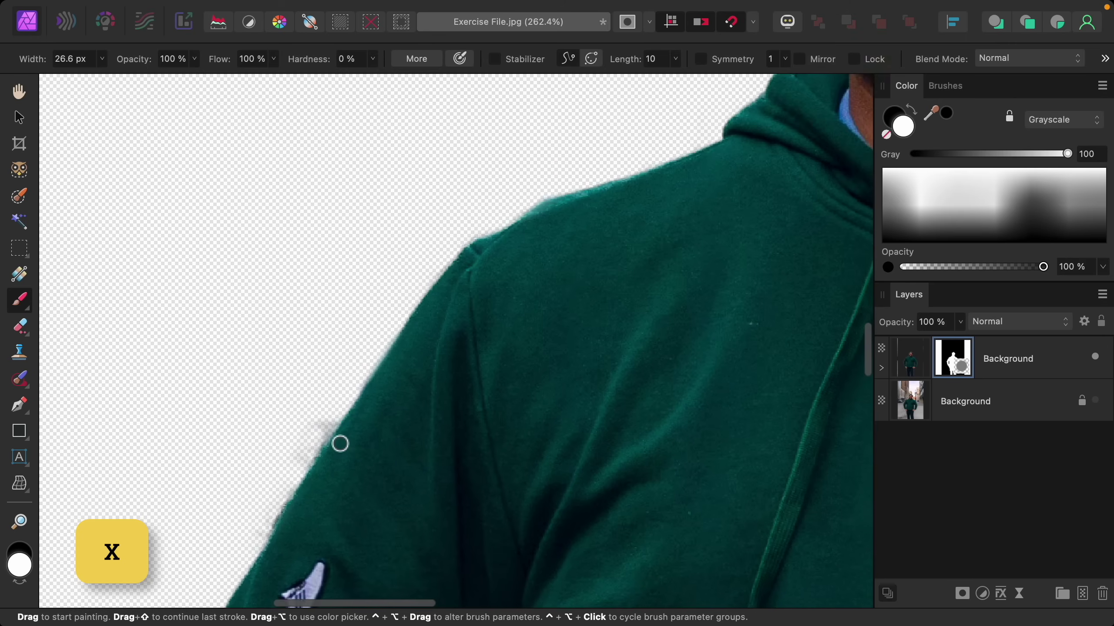
{"action": "key", "text": "x"}
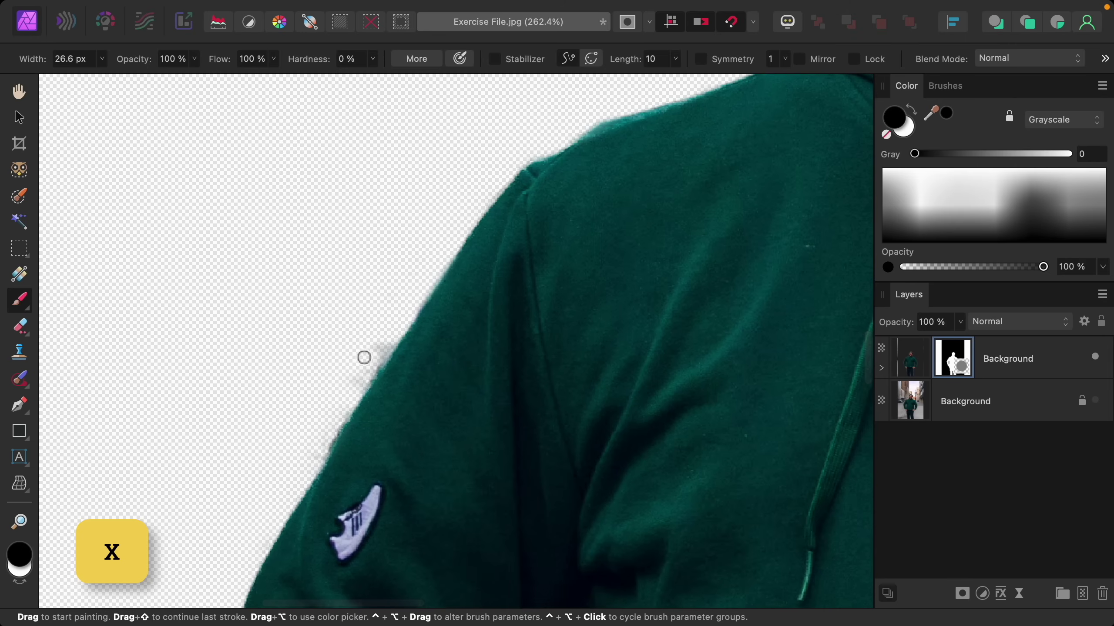
{"action": "left_click_drag", "start_coordinate": [394, 334], "coordinate": [328, 447]}
{"action": "scroll", "coordinate": [328, 447], "scroll_direction": "down", "scroll_amount": 10}
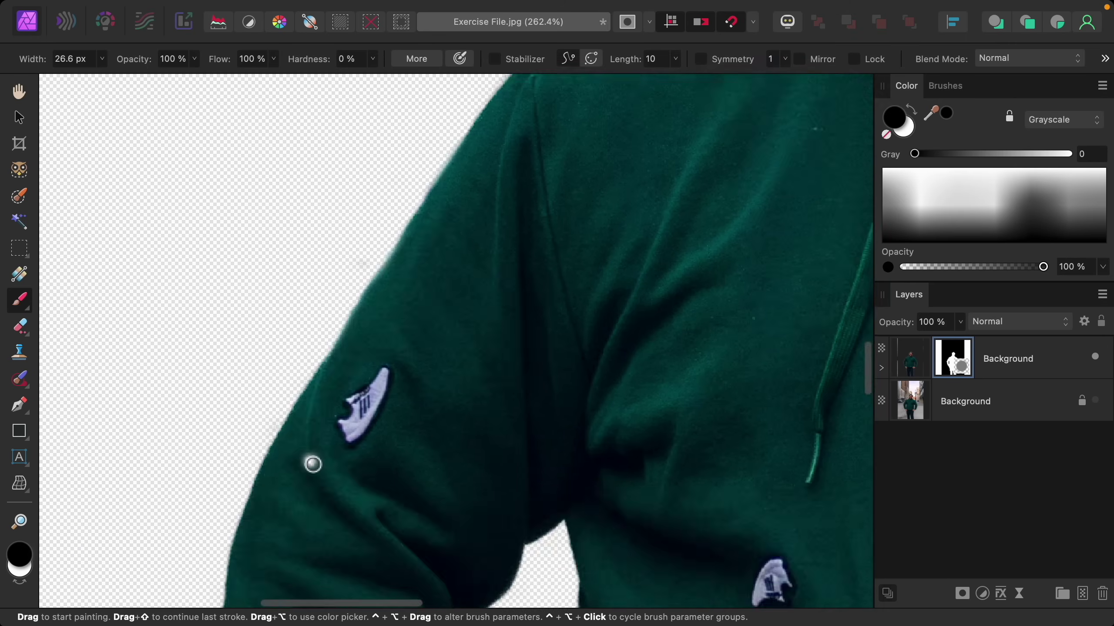
{"action": "scroll", "coordinate": [538, 388], "scroll_direction": "up", "scroll_amount": 3}
{"action": "key", "text": "["}
{"action": "key", "text": "["}
{"action": "key", "text": "["}
{"action": "key", "text": "["}
{"action": "key", "text": "]"}
{"action": "key", "text": "]"}
{"action": "mouse_move", "coordinate": [554, 323]}
{"action": "left_mouse_down"}
{"action": "mouse_move", "coordinate": [540, 375]}
{"action": "mouse_move", "coordinate": [564, 398]}
{"action": "mouse_move", "coordinate": [548, 352]}
{"action": "left_mouse_up"}
Mask out the background gap between the man's hand and hip
{"action": "scroll", "coordinate": [567, 406], "scroll_direction": "down", "scroll_amount": 5}
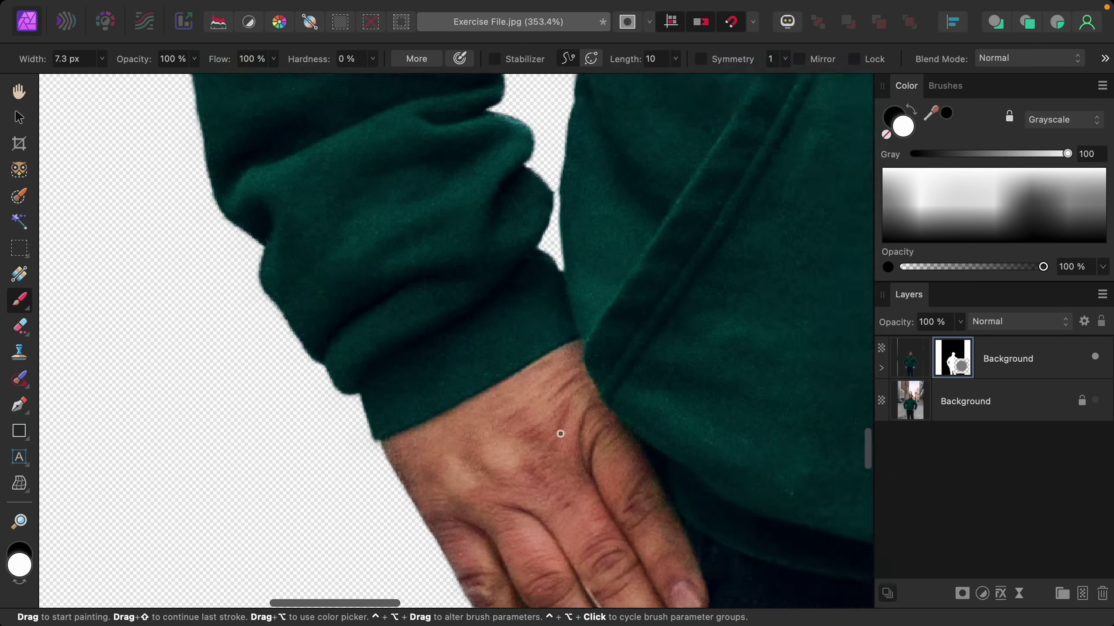
{"action": "scroll", "coordinate": [564, 435], "scroll_direction": "down", "scroll_amount": 3}
{"action": "key", "text": "]"}
{"action": "key", "text": "]"}
{"action": "key", "text": "]"}
{"action": "key", "text": "]"}
{"action": "key", "text": "]"}
{"action": "key", "text": "]"}
{"action": "key", "text": "]"}
{"action": "key", "text": "]"}
{"action": "scroll", "coordinate": [546, 468], "scroll_direction": "down", "scroll_amount": 5}
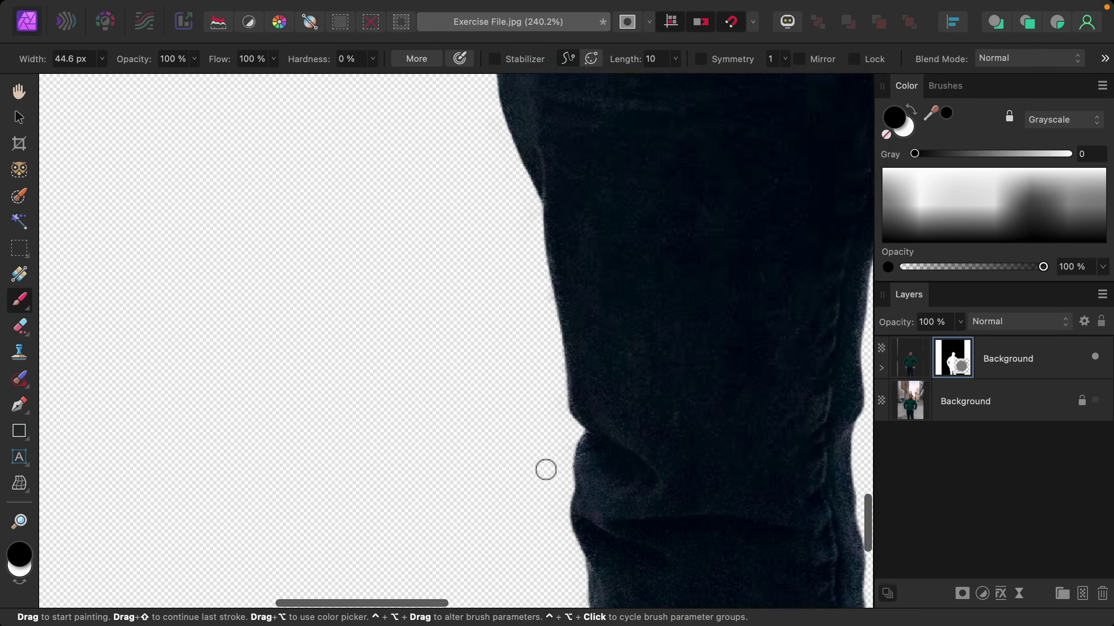
{"action": "scroll", "coordinate": [569, 365], "scroll_direction": "left", "scroll_amount": 5}
{"action": "scroll", "coordinate": [569, 398], "scroll_direction": "up", "scroll_amount": 3}
{"action": "key", "text": "["}
{"action": "key", "text": "["}
{"action": "key", "text": "["}
{"action": "key", "text": "["}
{"action": "key", "text": "["}
{"action": "key", "text": "["}
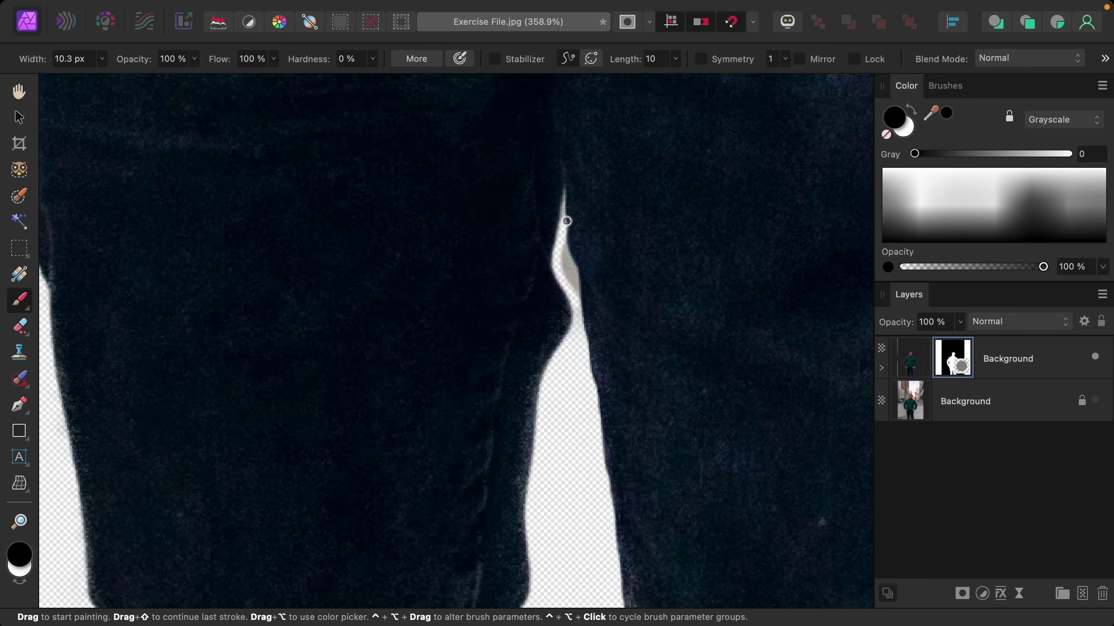
{"action": "key", "text": "x"}
{"action": "scroll", "coordinate": [580, 272], "scroll_direction": "down", "scroll_amount": 3}
{"action": "key", "text": "x"}
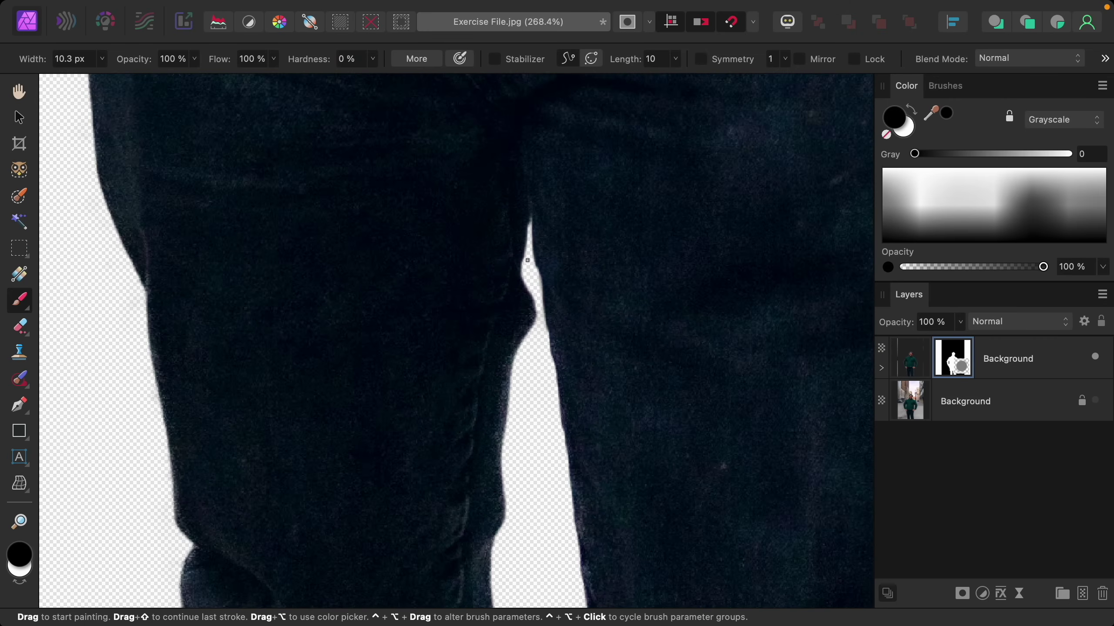
{"action": "scroll", "coordinate": [548, 307], "scroll_direction": "down", "scroll_amount": 3}
{"action": "scroll", "coordinate": [543, 300], "scroll_direction": "up", "scroll_amount": 5}
{"action": "scroll", "coordinate": [543, 301], "scroll_direction": "up", "scroll_amount": 4}
{"action": "mouse_move", "coordinate": [671, 351]}
{"action": "left_mouse_down"}
{"action": "mouse_move", "coordinate": [709, 341]}
{"action": "mouse_move", "coordinate": [666, 364]}
{"action": "left_mouse_up"}
{"action": "key", "text": "x"}
{"action": "scroll", "coordinate": [662, 361], "scroll_direction": "down", "scroll_amount": 4}
{"action": "key", "text": "x"}
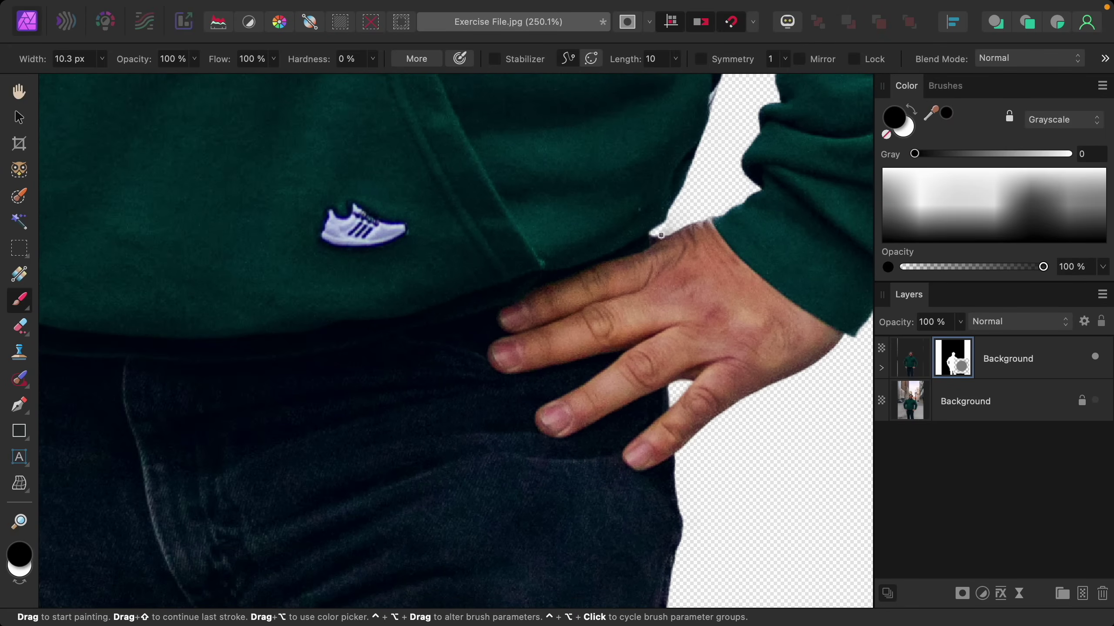
{"action": "scroll", "coordinate": [683, 218], "scroll_direction": "up", "scroll_amount": 4}
{"action": "scroll", "coordinate": [686, 221], "scroll_direction": "up", "scroll_amount": 2}
{"action": "scroll", "coordinate": [761, 315], "scroll_direction": "up", "scroll_amount": 5}
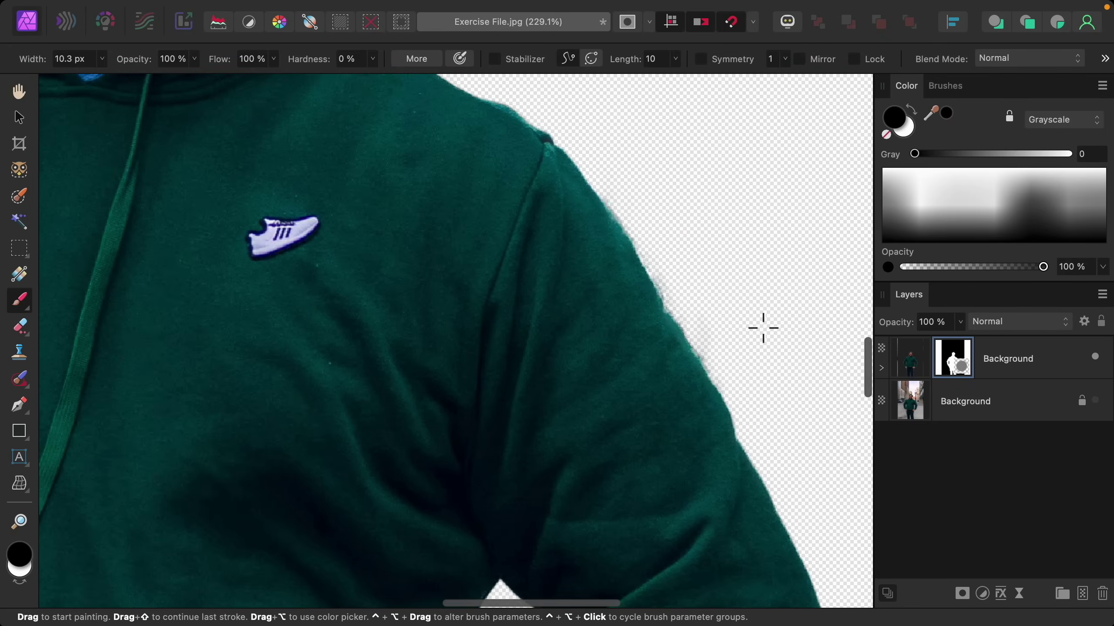
{"action": "key", "text": "bracketright"}
{"action": "key", "text": "bracketright"}
{"action": "key", "text": "bracketright"}
{"action": "scroll", "coordinate": [638, 268], "scroll_direction": "down", "scroll_amount": 6}
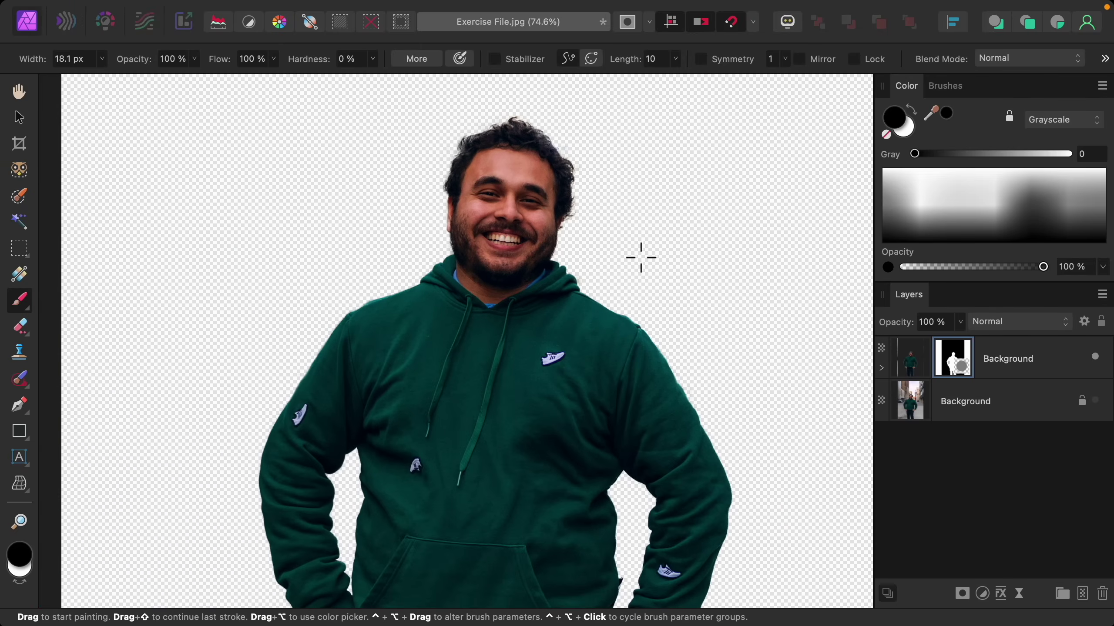
{"action": "scroll", "coordinate": [641, 258], "scroll_direction": "down", "scroll_amount": 5}
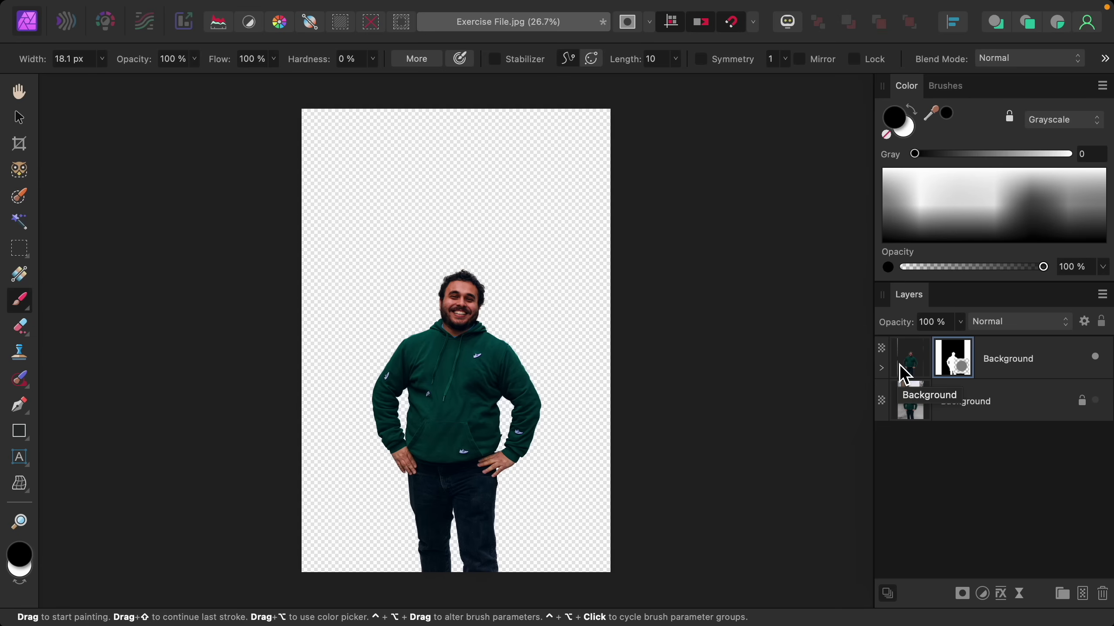
Turn the lower Background layer's visibility back on so the street shows behind the man
{"action": "left_click", "coordinate": [1095, 401]}
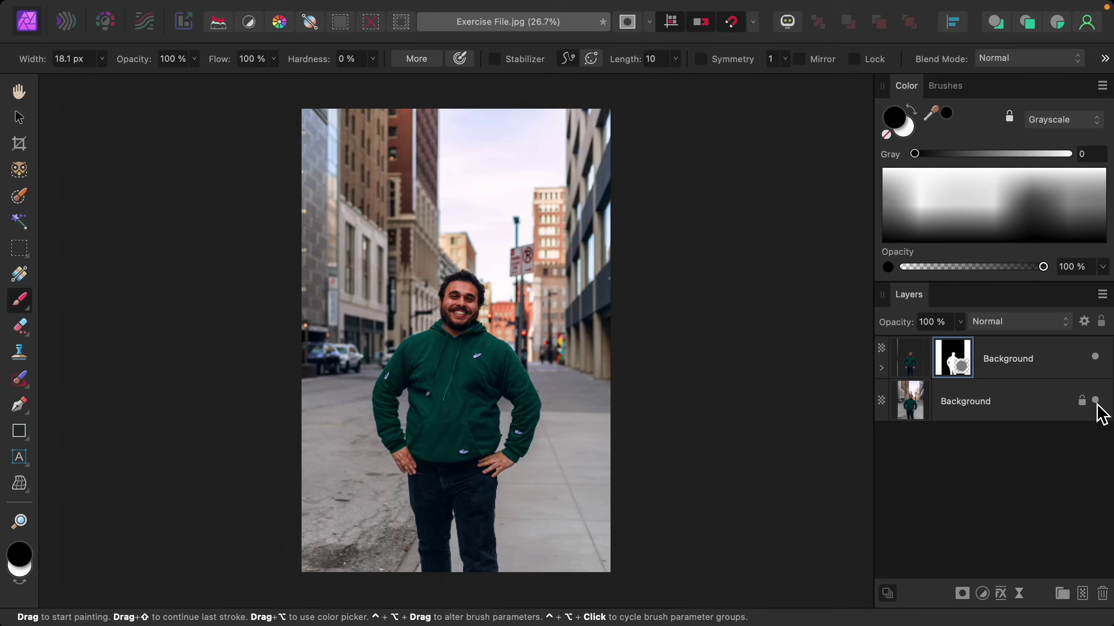
Load the upper layer's mask as a selection of the man and zoom in on its edge
{"action": "left_click", "coordinate": [916, 366], "text": "super"}
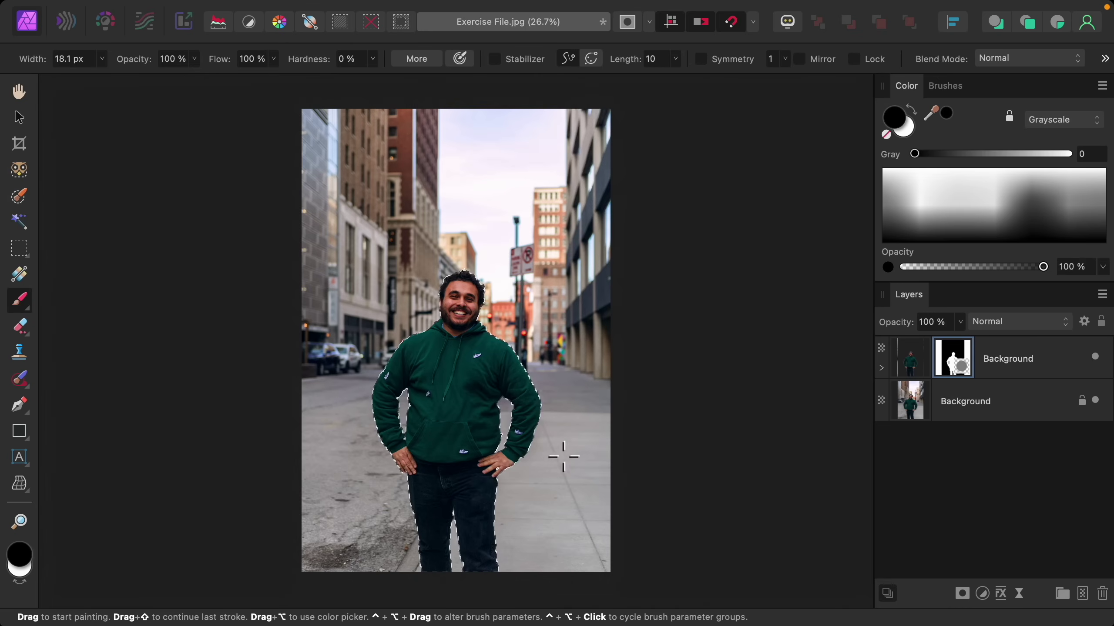
{"action": "key", "text": "["}
{"action": "scroll", "coordinate": [512, 373], "scroll_direction": "up", "scroll_amount": 5}
{"action": "scroll", "coordinate": [513, 368], "scroll_direction": "up", "scroll_amount": 5}
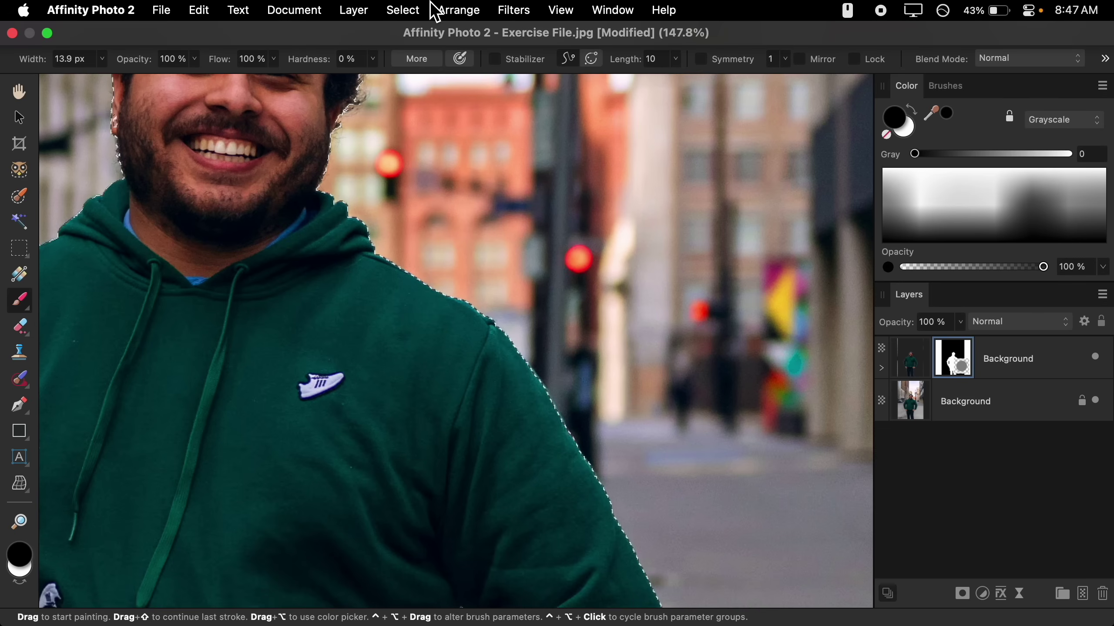
In Select > Grow / Shrink, set the Radius to 22.5 px to expand the man's selection
{"action": "left_click", "coordinate": [401, 10]}
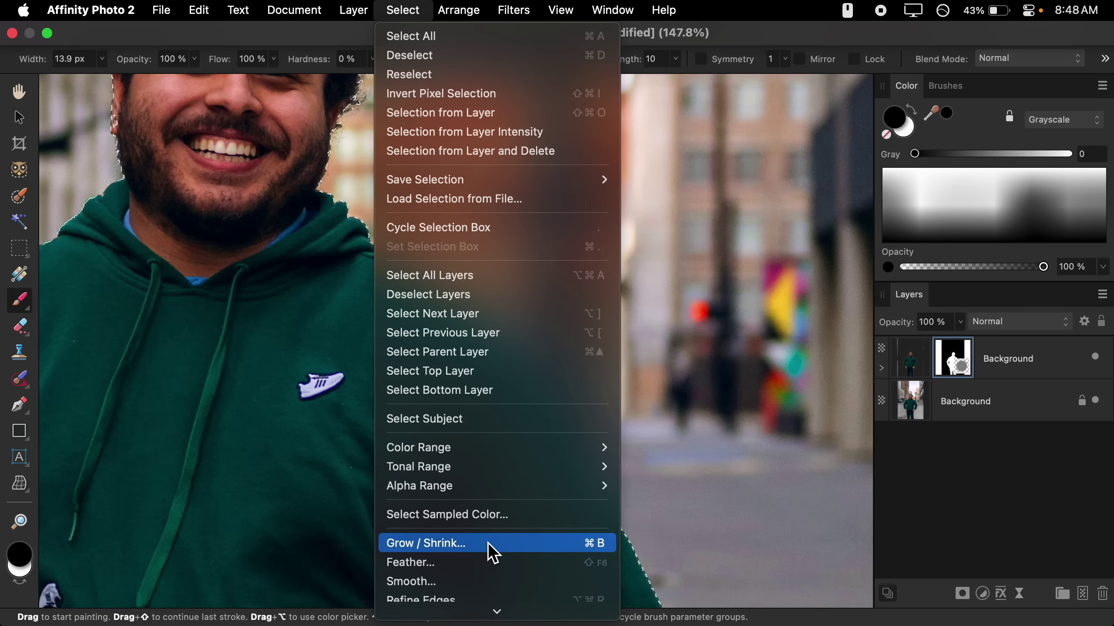
{"action": "left_click", "coordinate": [541, 548]}
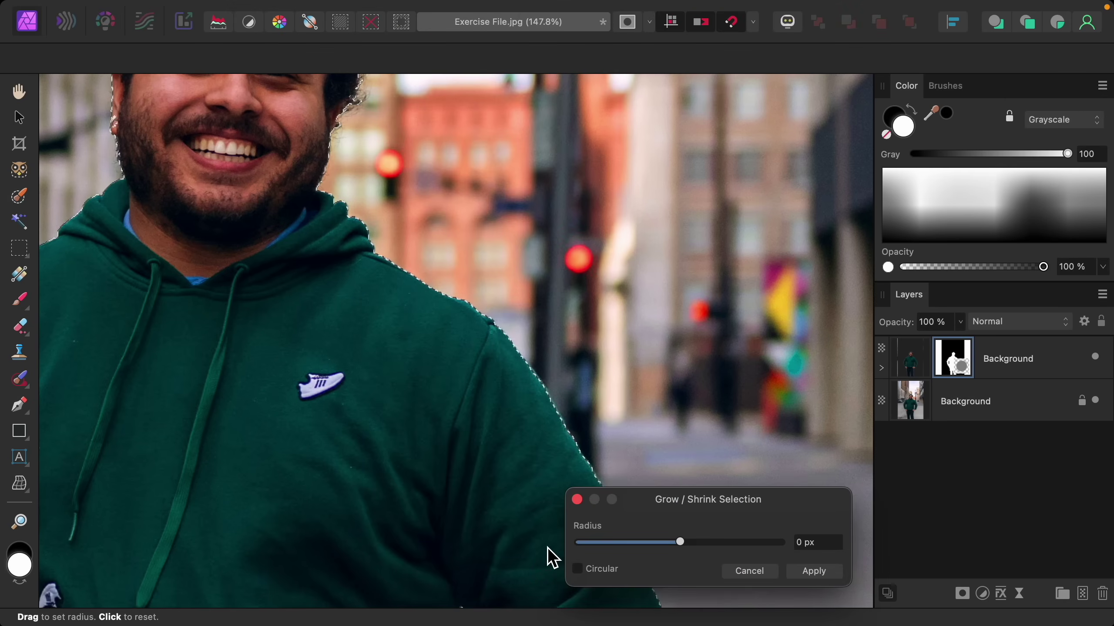
{"action": "left_click_drag", "start_coordinate": [553, 558], "coordinate": [685, 545]}
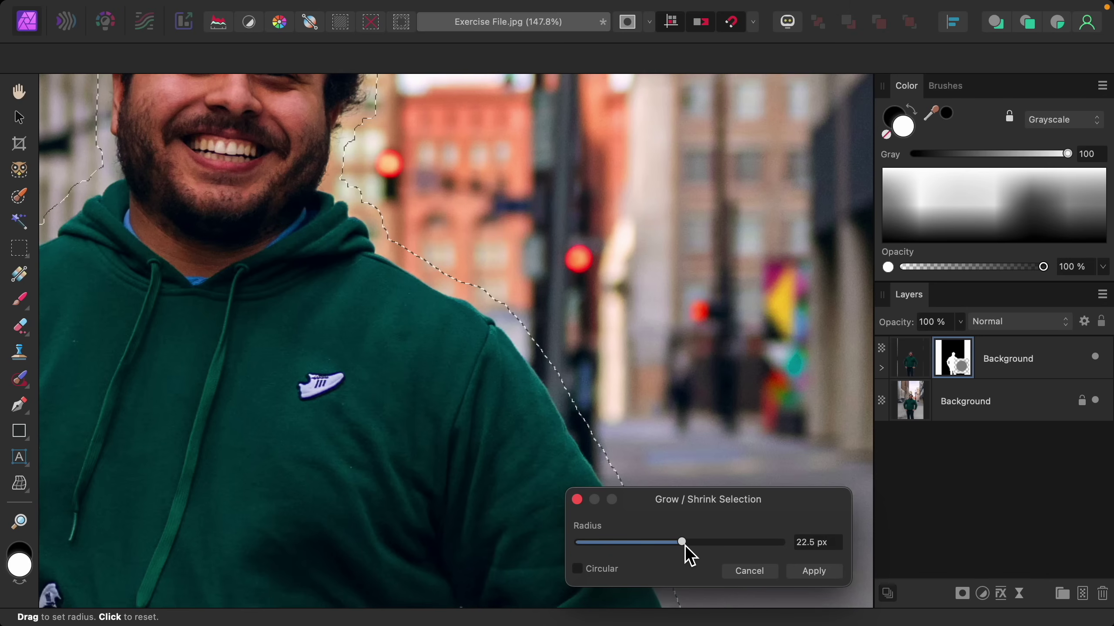
{"action": "scroll", "coordinate": [608, 427], "scroll_direction": "down", "scroll_amount": 1}
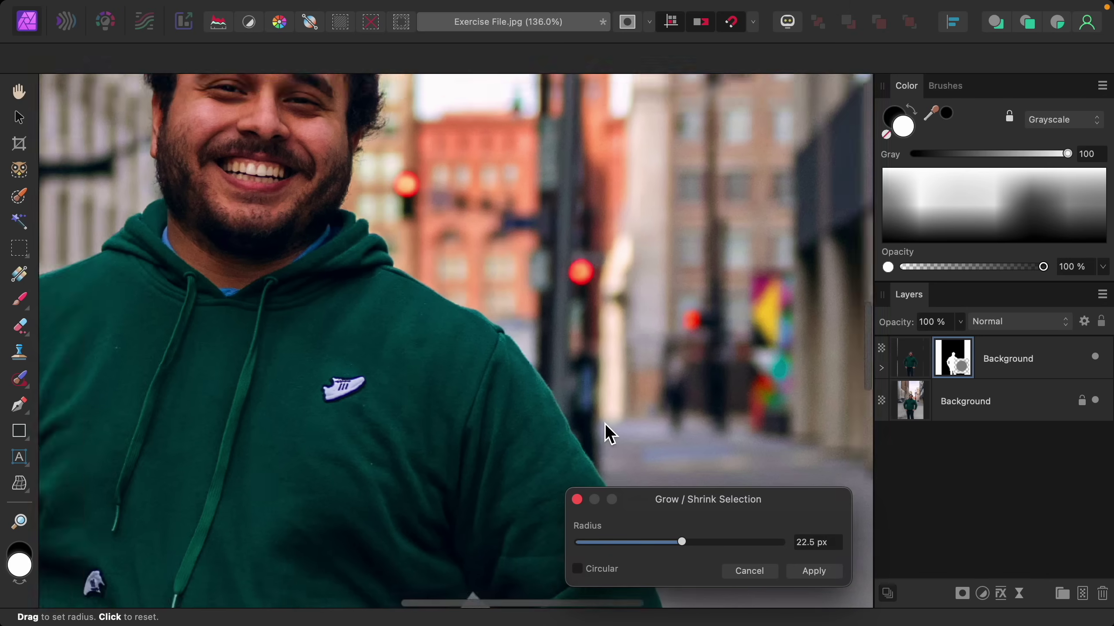
{"action": "scroll", "coordinate": [607, 434], "scroll_direction": "down", "scroll_amount": 2}
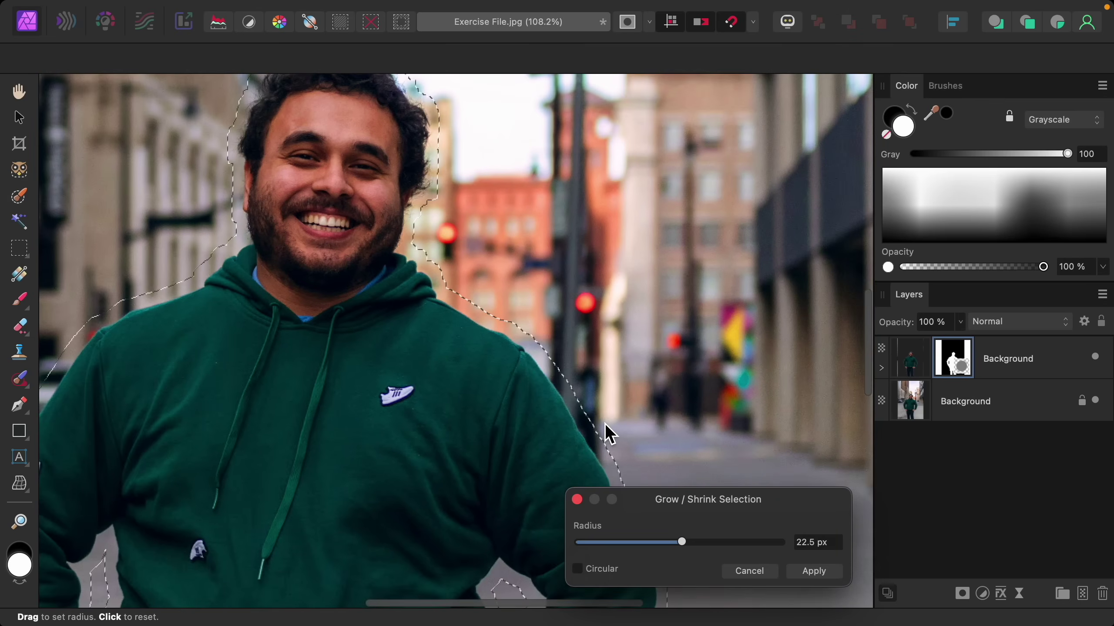
Apply the 22.5 px grow, set a black brush, hide the cut-out layer, and target the street layer
{"action": "left_click", "coordinate": [807, 573]}
{"action": "key", "text": "b"}
{"action": "key", "text": "x"}
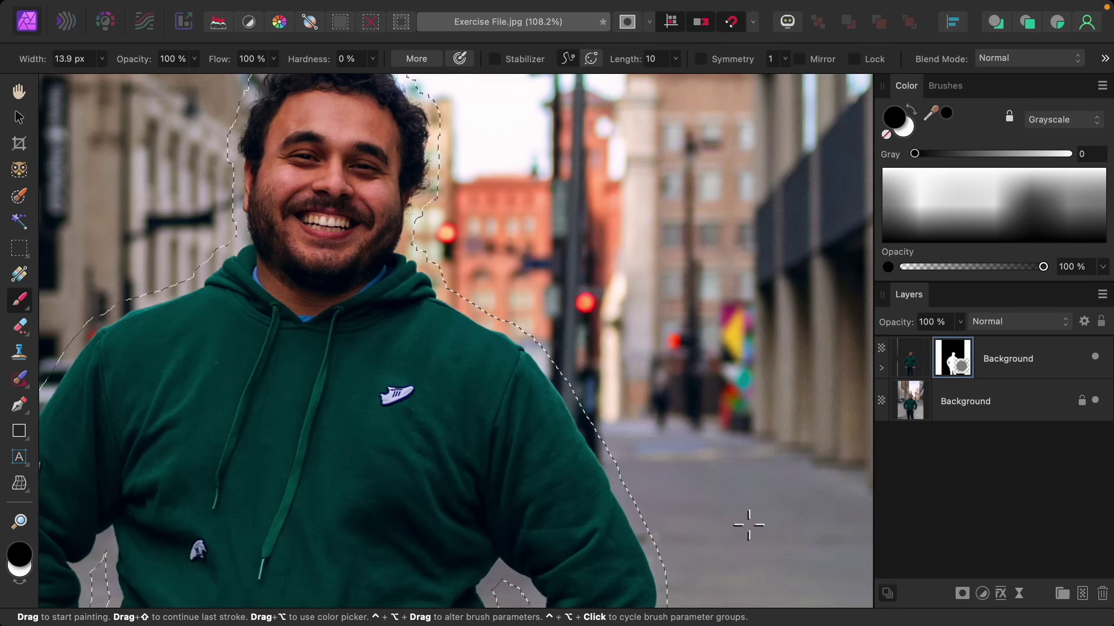
{"action": "scroll", "coordinate": [749, 525], "scroll_direction": "down", "scroll_amount": 8}
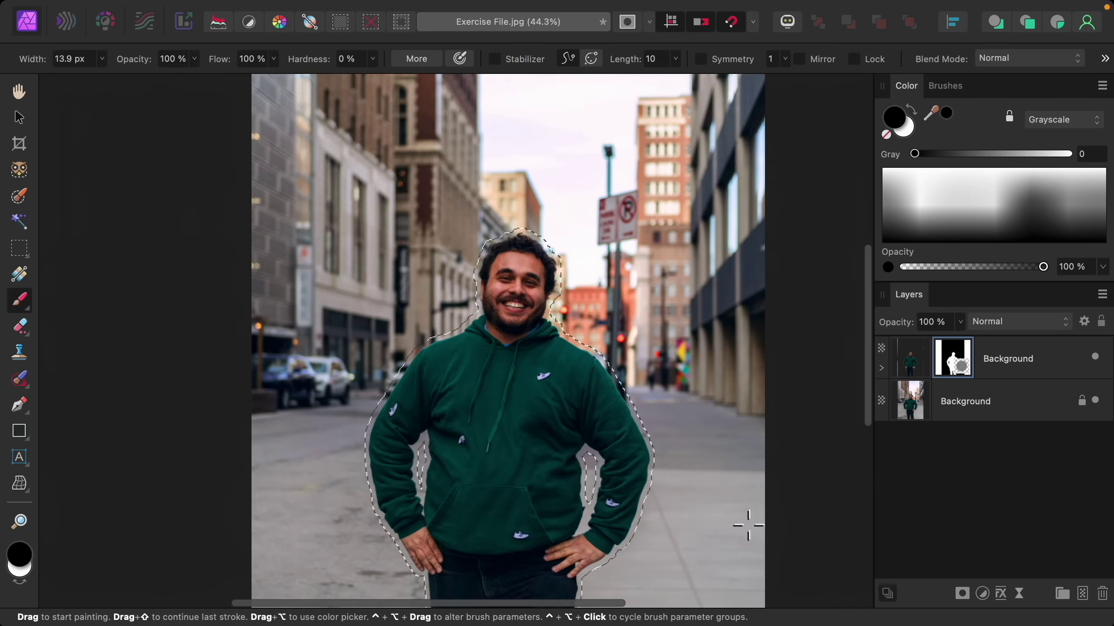
{"action": "scroll", "coordinate": [748, 525], "scroll_direction": "down", "scroll_amount": 3}
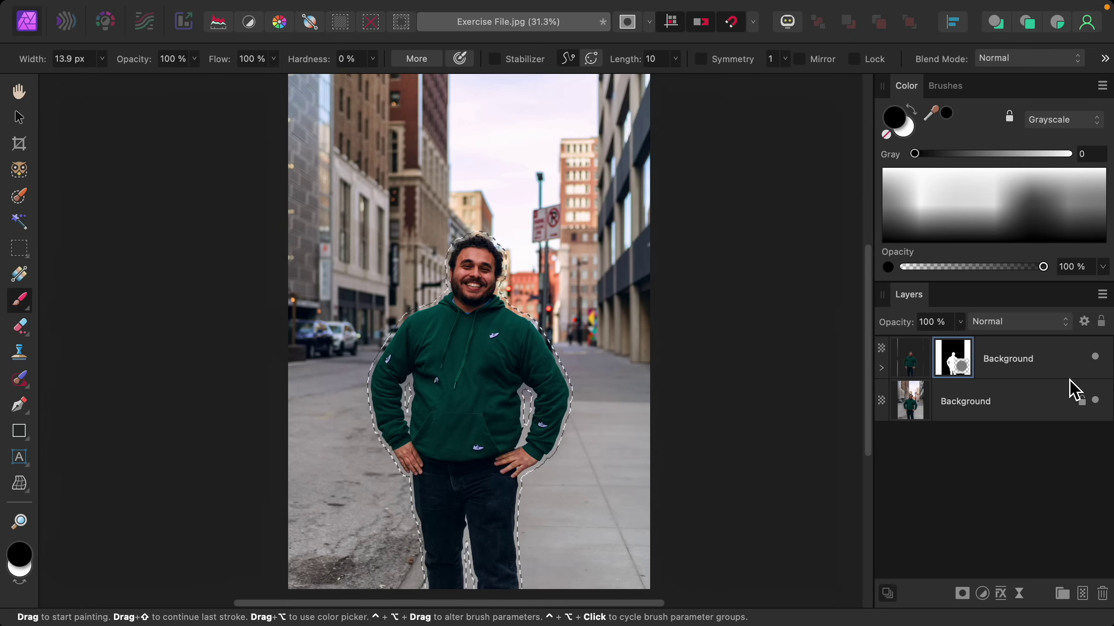
{"action": "left_click", "coordinate": [1095, 356]}
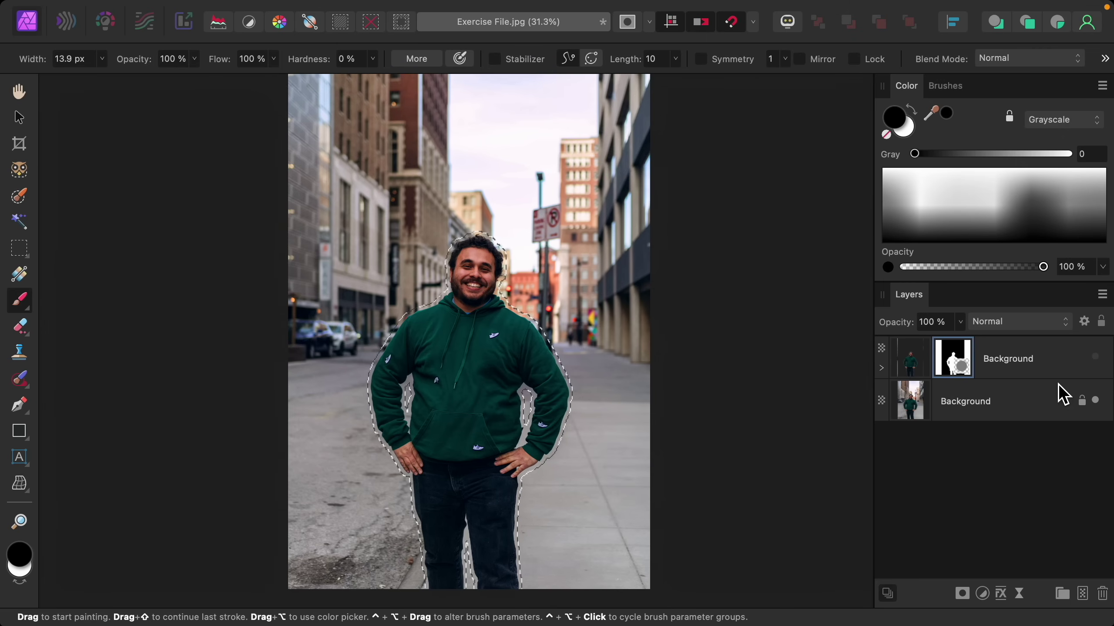
{"action": "left_click", "coordinate": [1015, 412]}
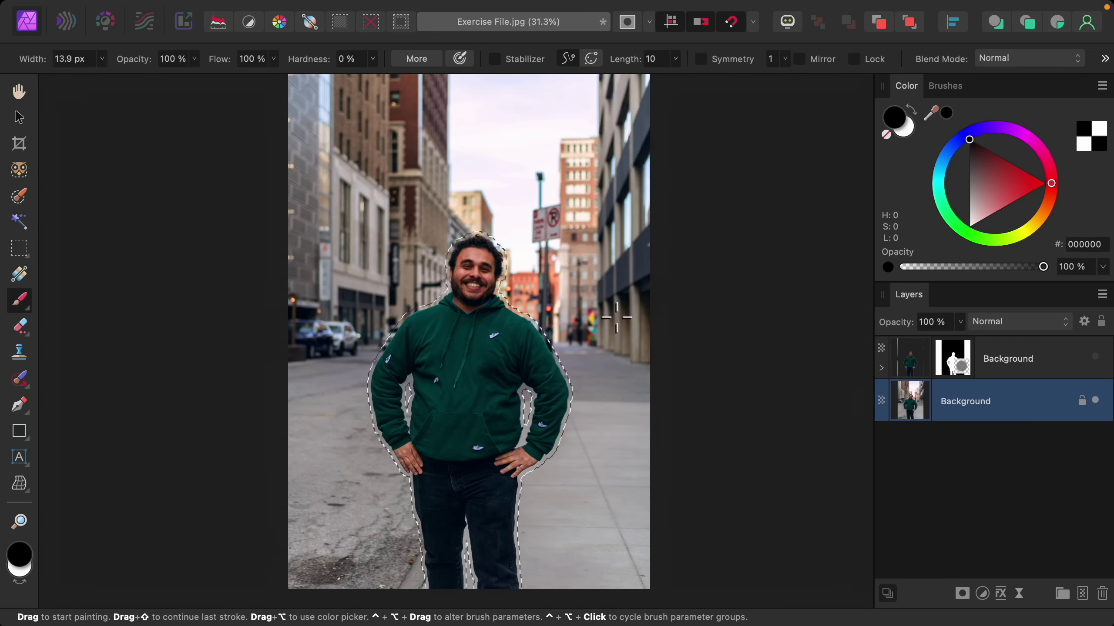
Run Edit > Inpaint on the street layer to remove the man, deselect, and reshow the cut-out
{"action": "mouse_move", "coordinate": [318, 11]}
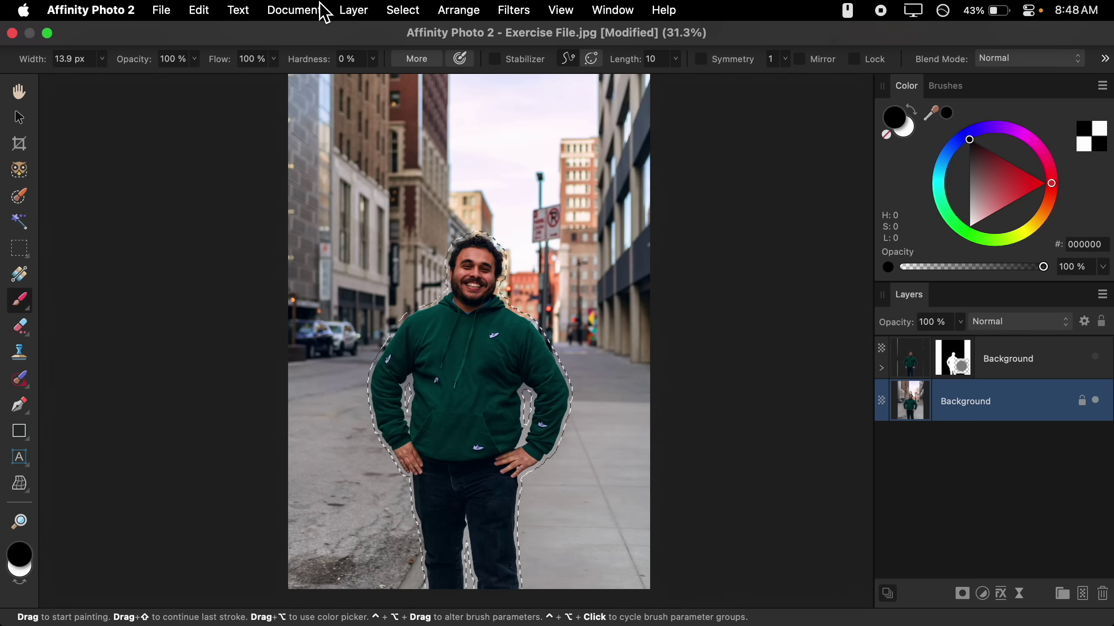
{"action": "left_click", "coordinate": [200, 10]}
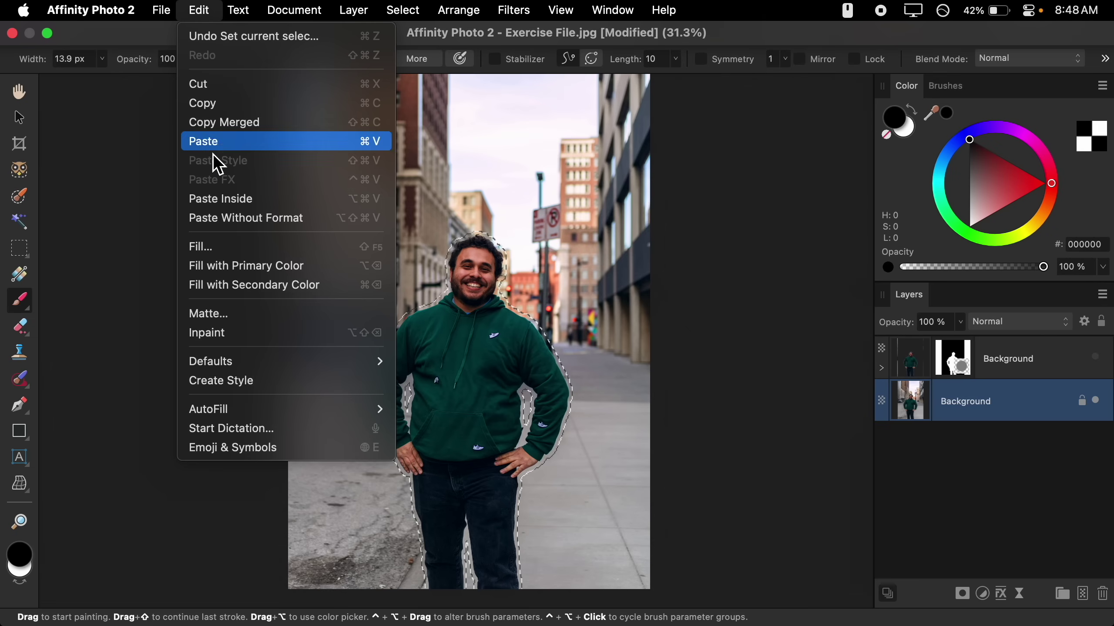
{"action": "left_click", "coordinate": [241, 339]}
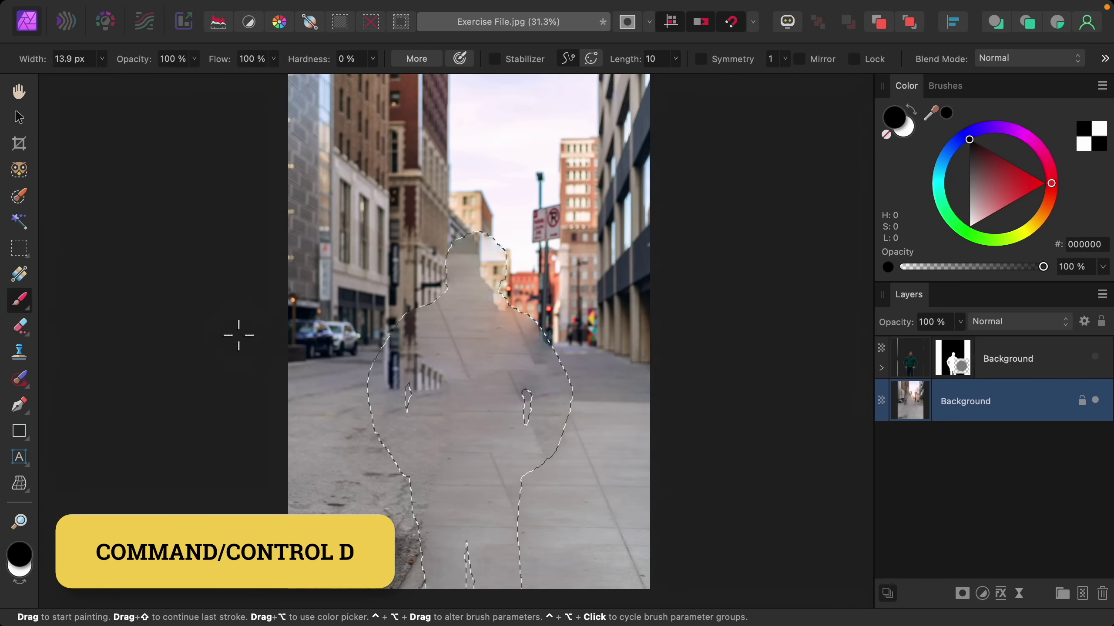
{"action": "key", "text": "super+d"}
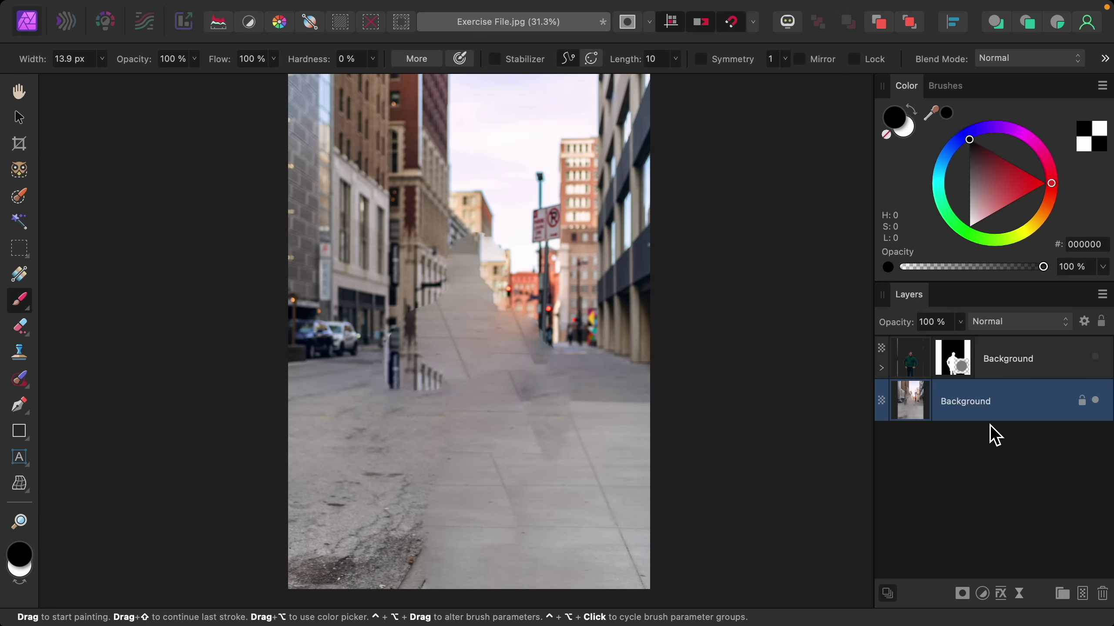
{"action": "left_click", "coordinate": [1096, 357]}
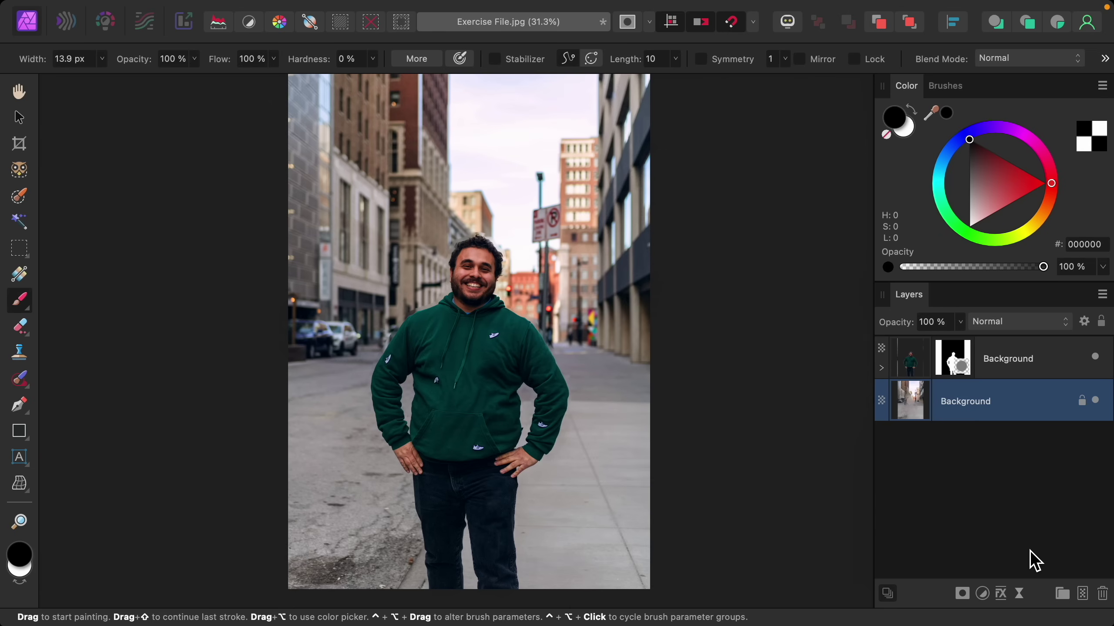
Add a live Gaussian Blur of about 20 px with Preserve Alpha ticked over the street
{"action": "left_click", "coordinate": [1021, 600]}
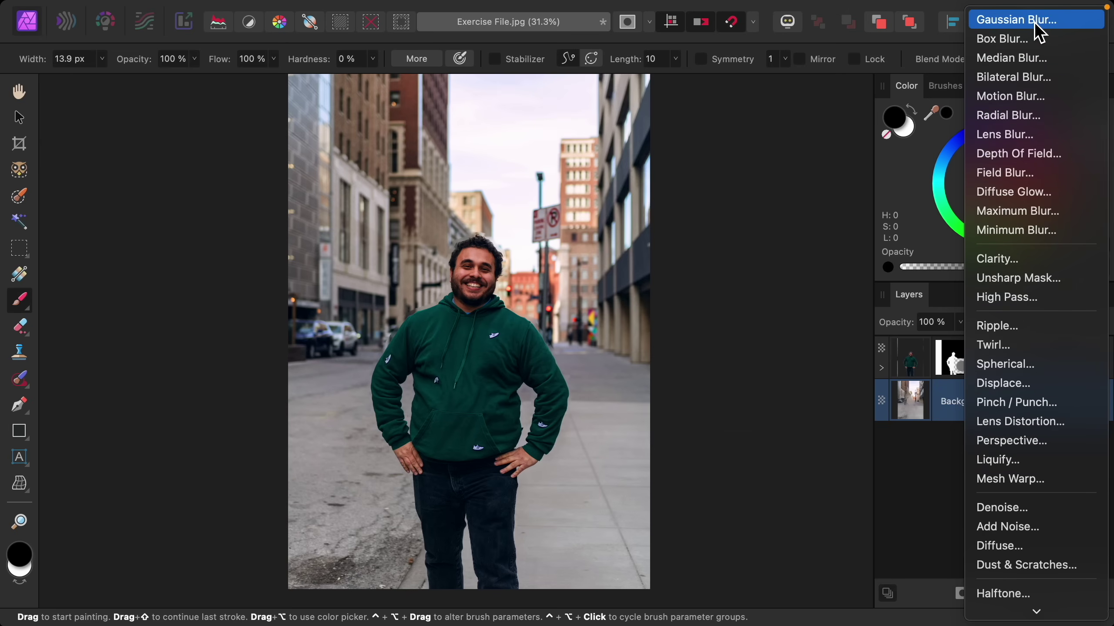
{"action": "left_click", "coordinate": [1036, 19]}
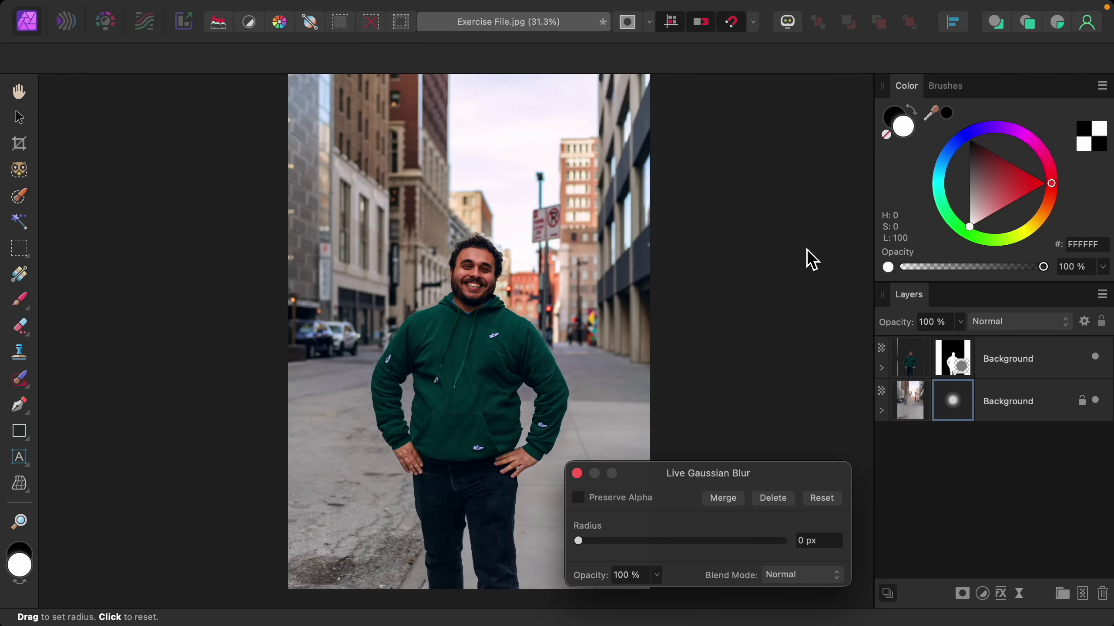
{"action": "left_click_drag", "start_coordinate": [584, 544], "coordinate": [701, 552]}
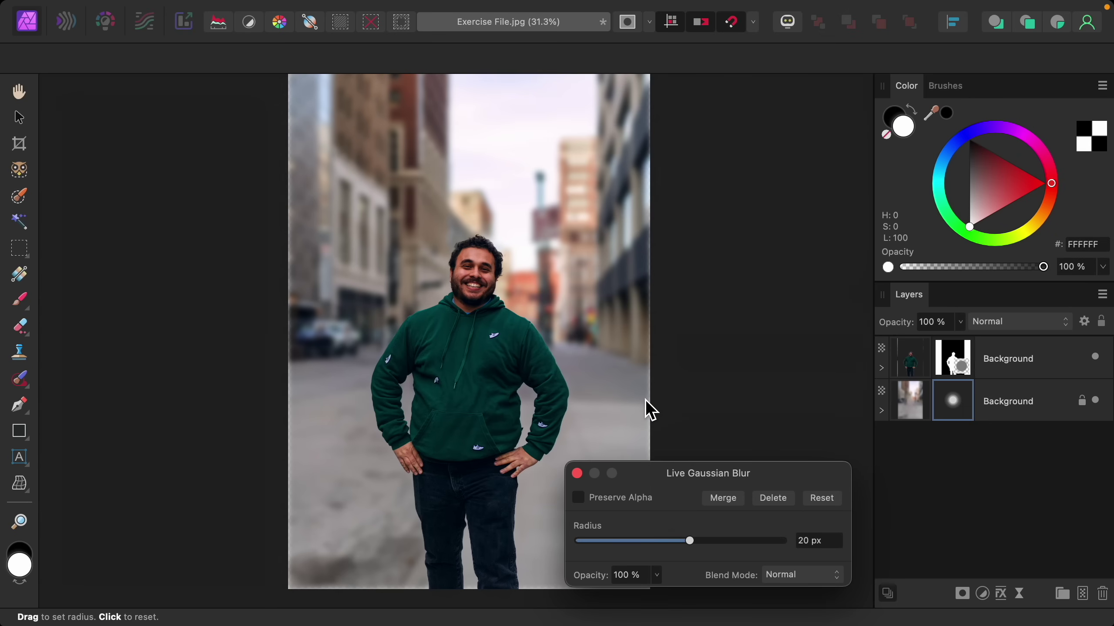
{"action": "left_click", "coordinate": [579, 500]}
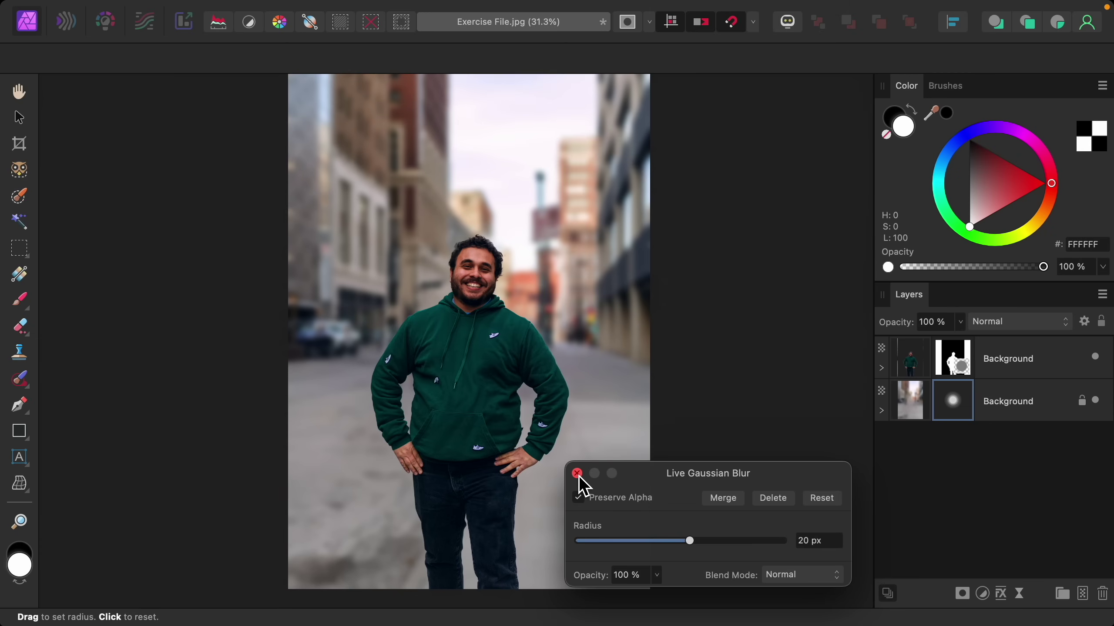
{"action": "left_click", "coordinate": [577, 474]}
{"action": "key", "text": "b"}
{"action": "key", "text": "x"}
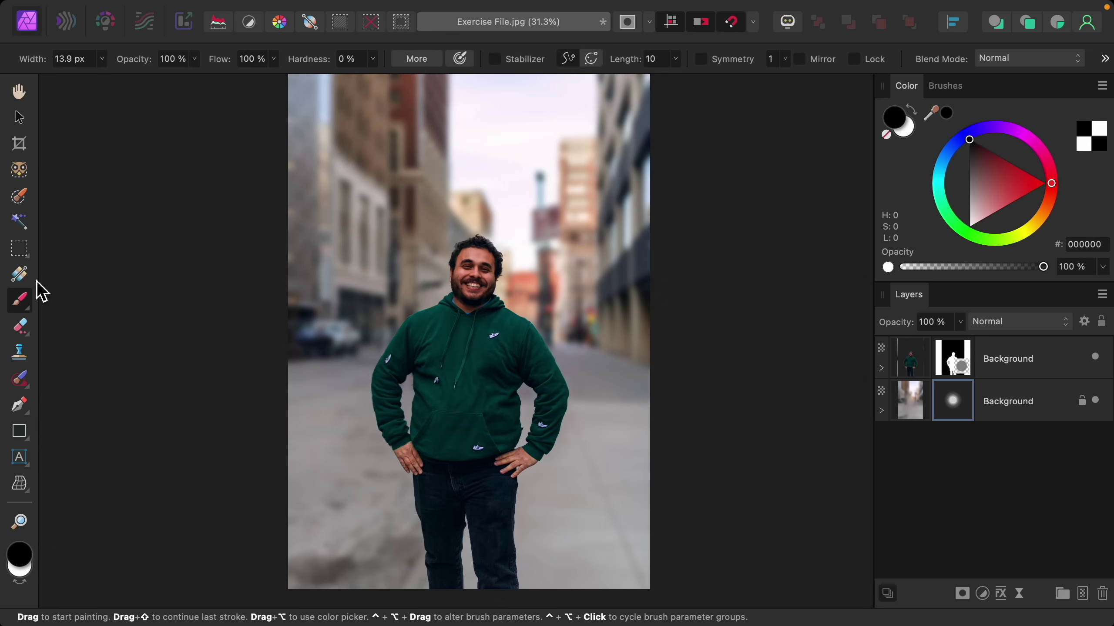
Drag a linear gradient on the blur's mask from the sky down past the bottom of the image
{"action": "left_click", "coordinate": [21, 276]}
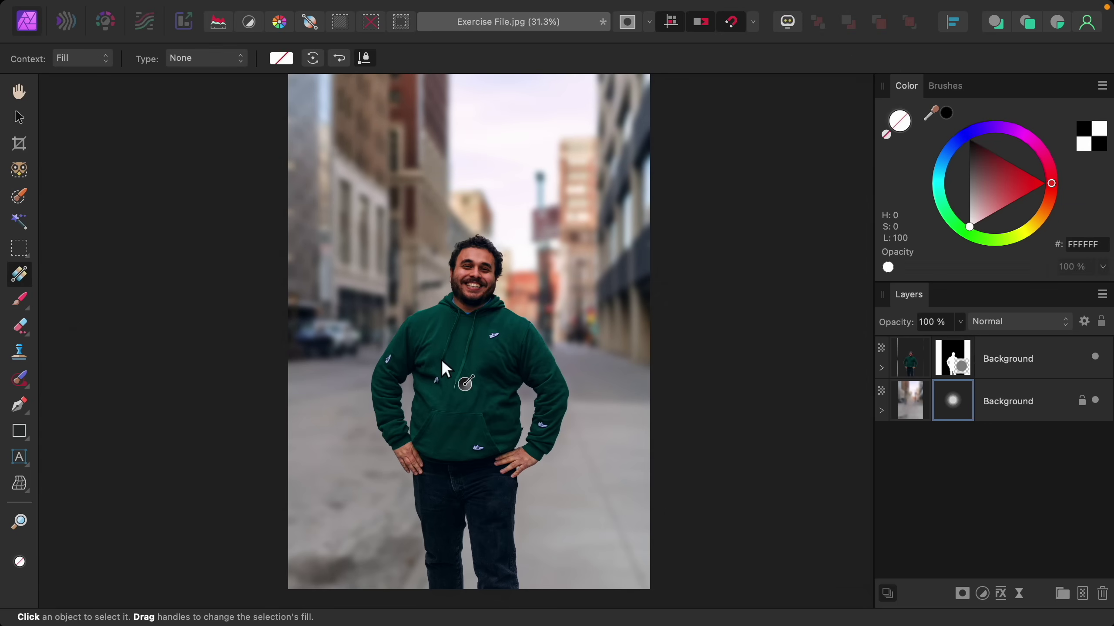
{"action": "scroll", "coordinate": [442, 359], "scroll_direction": "down", "scroll_amount": 1}
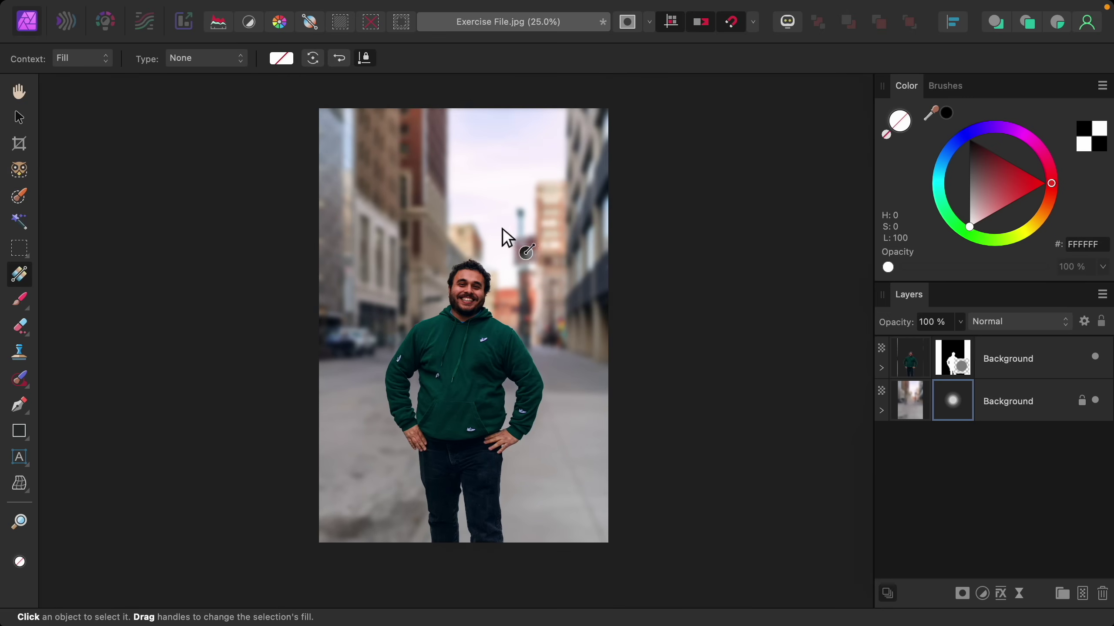
{"action": "left_click_drag", "start_coordinate": [511, 222], "coordinate": [508, 580]}
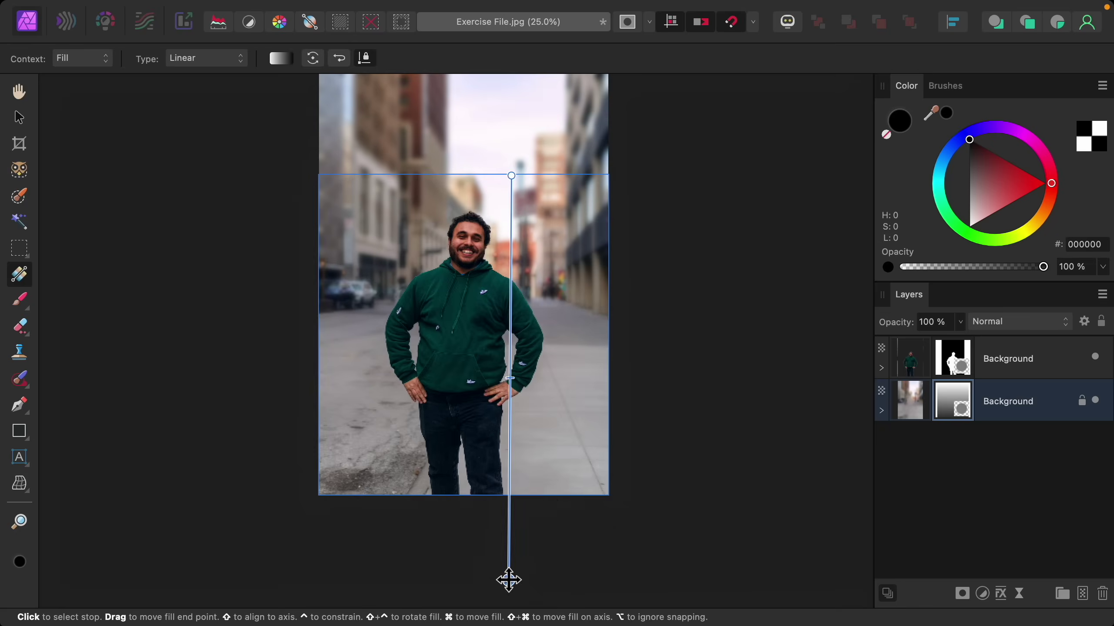
{"action": "scroll", "coordinate": [602, 419], "scroll_direction": "up", "scroll_amount": 3}
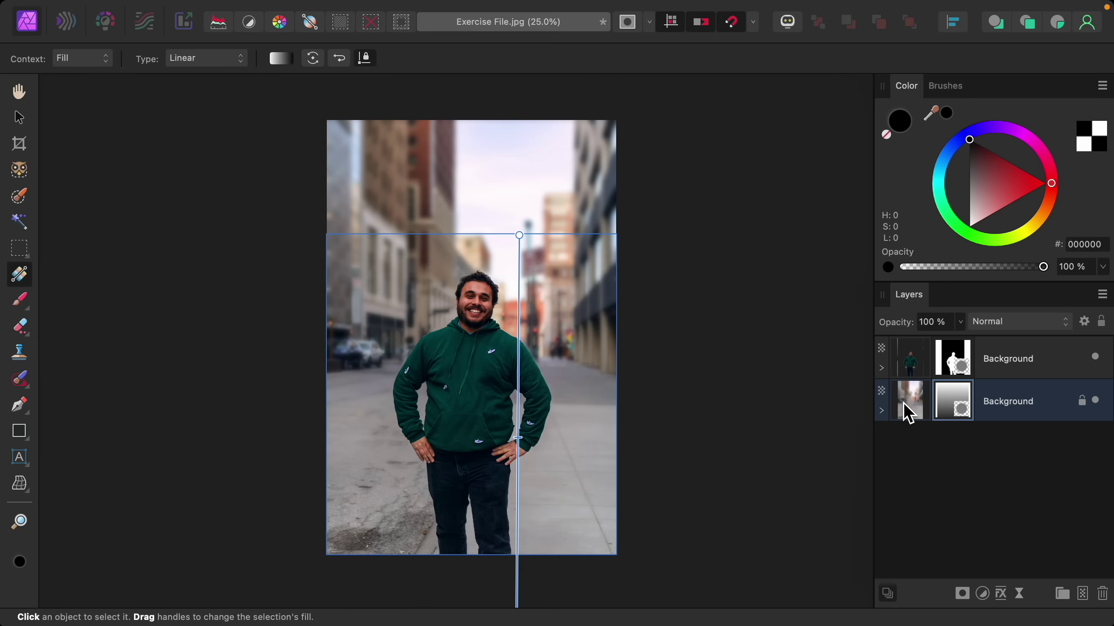
{"action": "left_click", "coordinate": [1001, 381]}
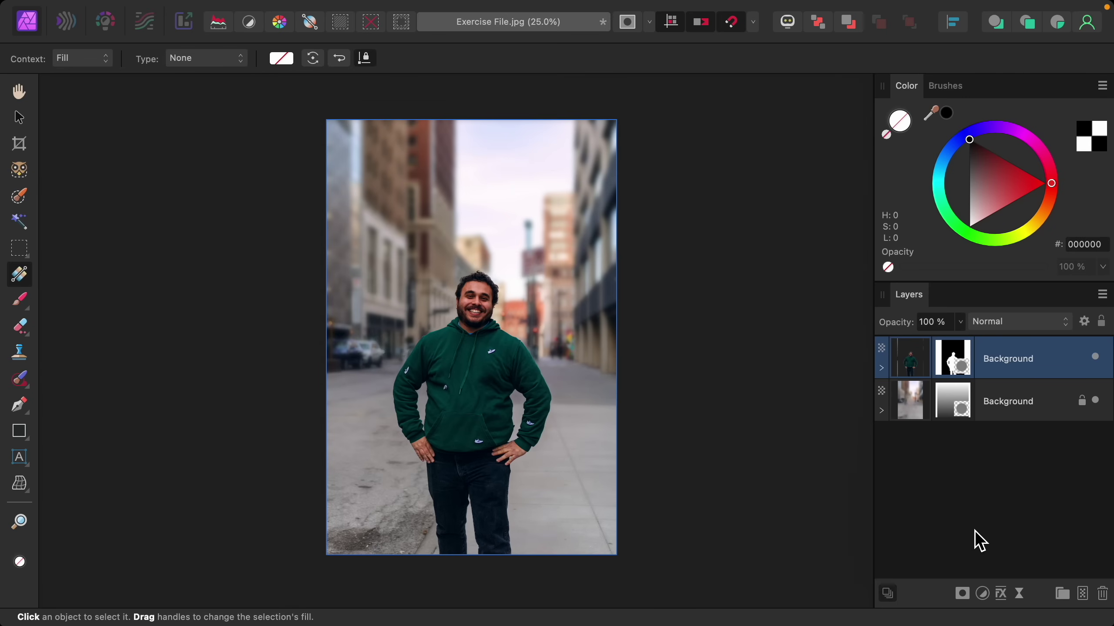
Add a Curves adjustment with lifted midtones and nest it inside the man's cut-out layer
{"action": "left_click", "coordinate": [983, 594]}
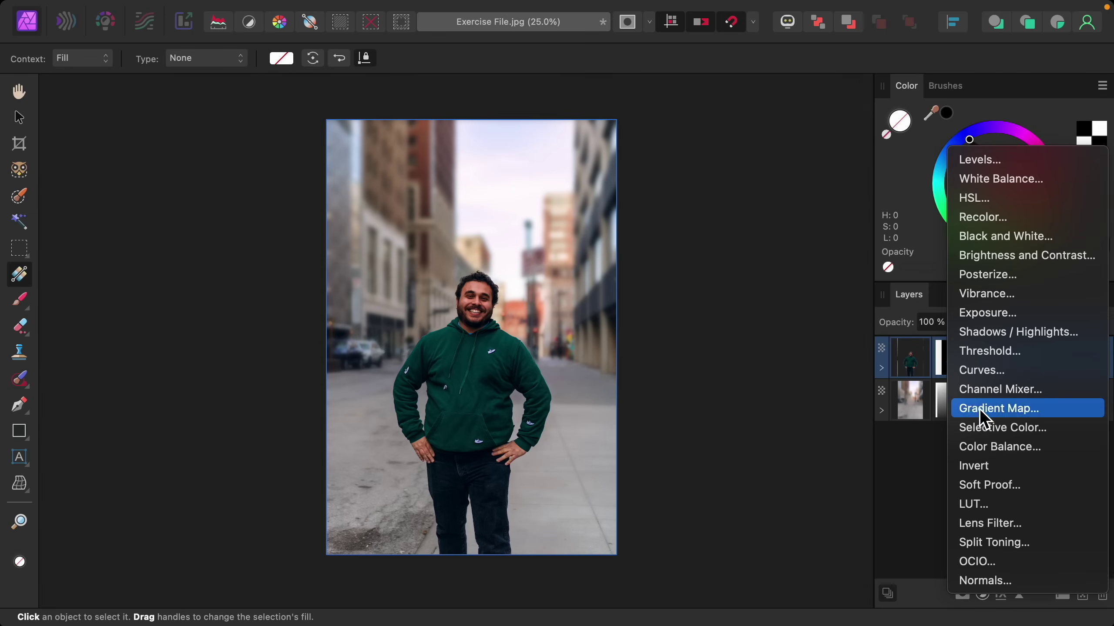
{"action": "left_click", "coordinate": [988, 379]}
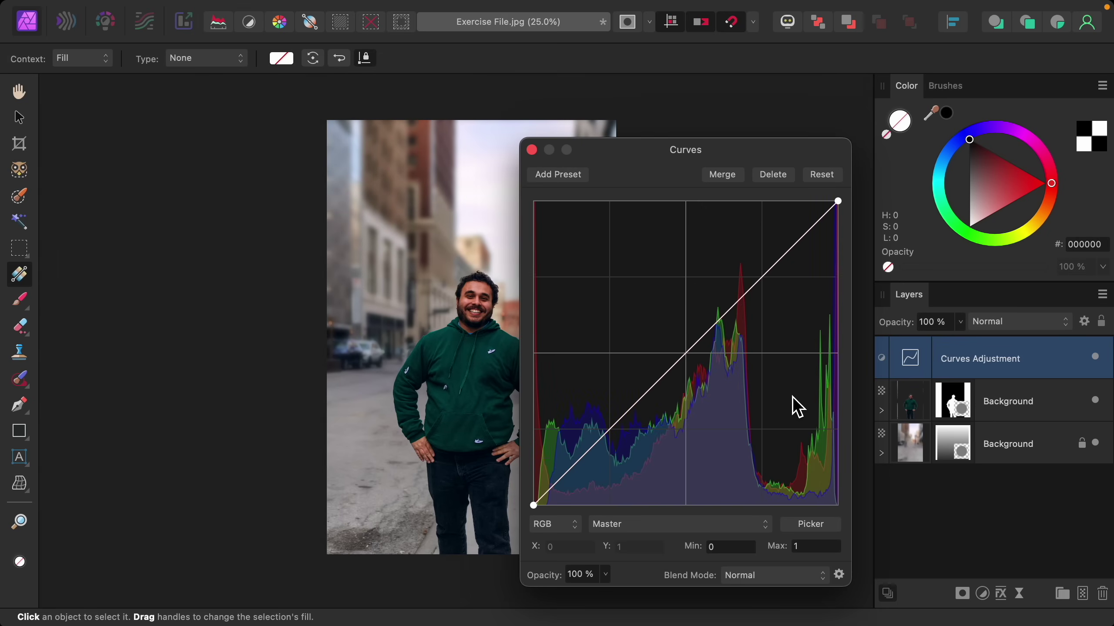
{"action": "left_click_drag", "start_coordinate": [688, 354], "coordinate": [673, 340]}
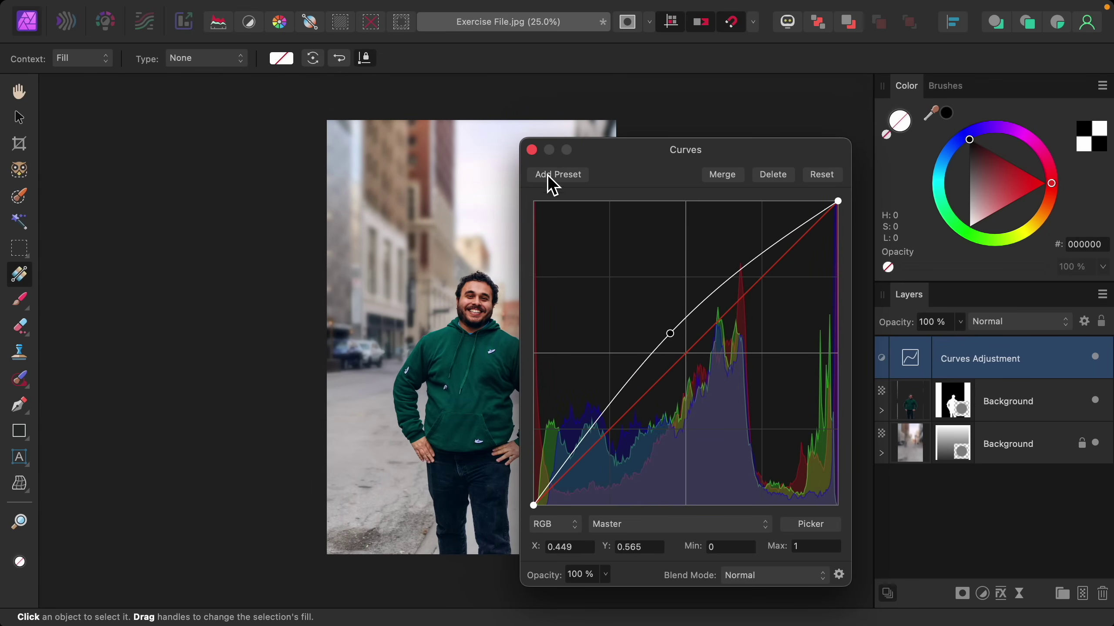
{"action": "left_click", "coordinate": [531, 150]}
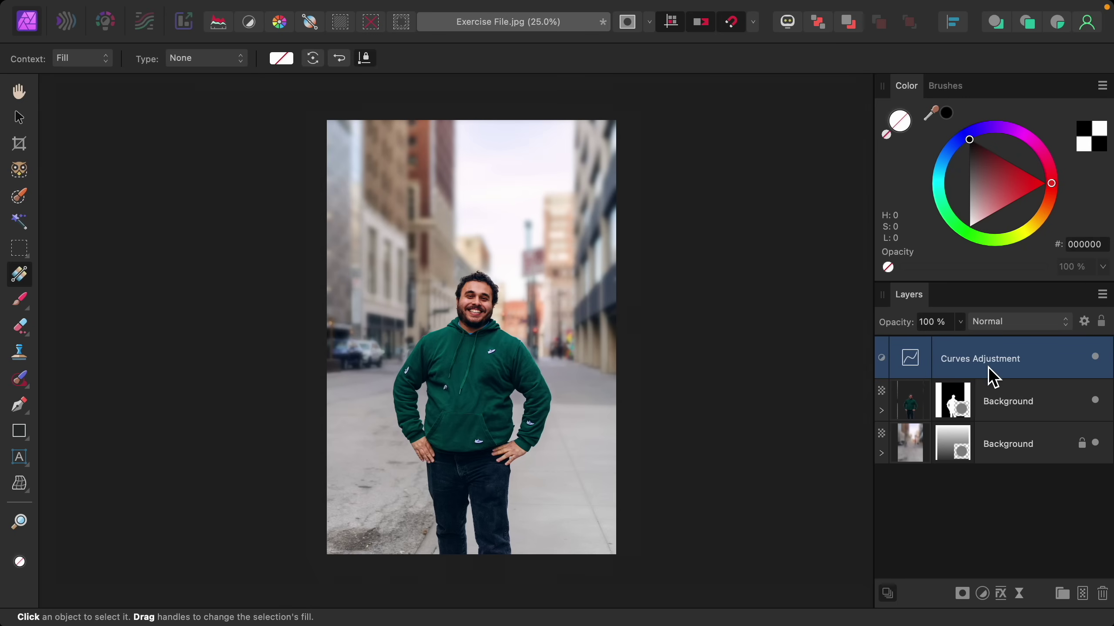
{"action": "left_click_drag", "start_coordinate": [992, 373], "coordinate": [996, 416]}
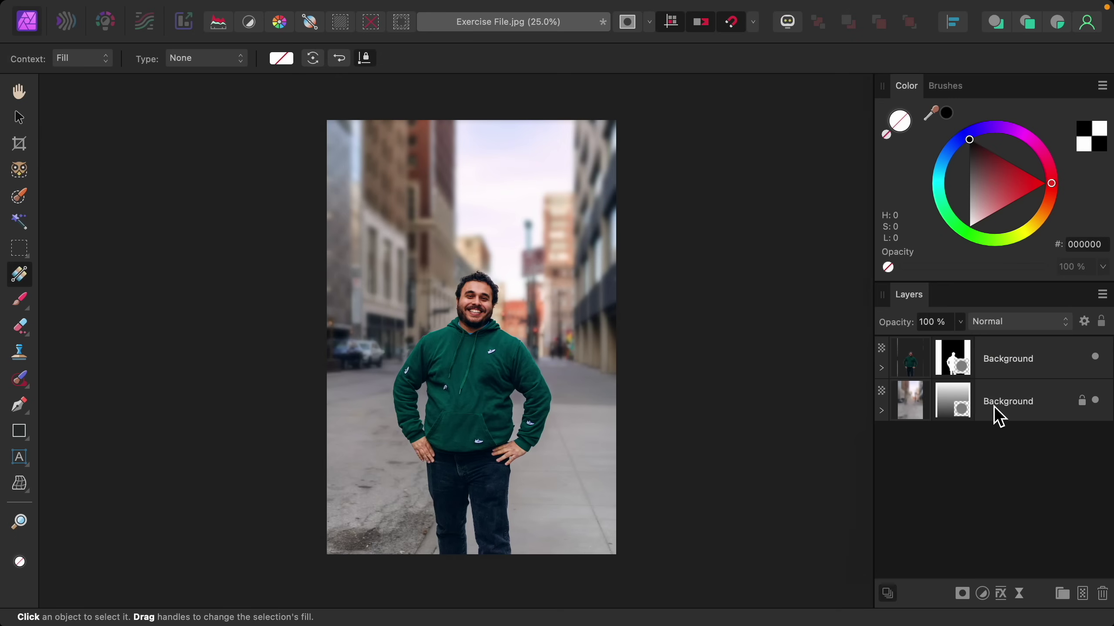
{"action": "left_click", "coordinate": [882, 369]}
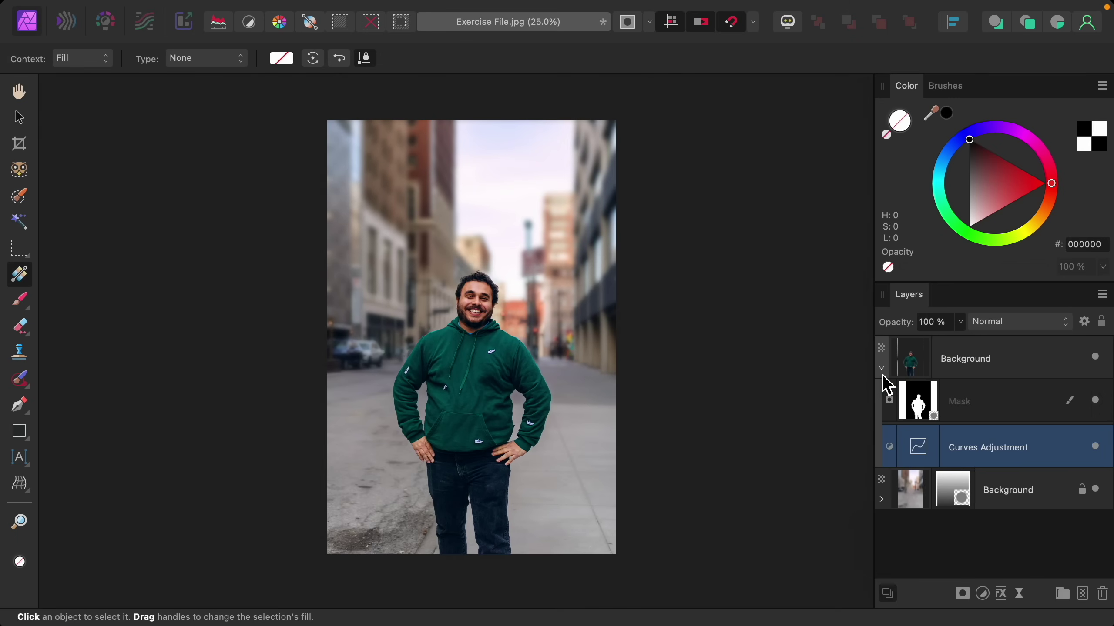
Toggle the man's brightening off and on to compare, then select the background's Gaussian Blur filter
{"action": "left_click", "coordinate": [1097, 452]}
{"action": "left_click", "coordinate": [1097, 452]}
{"action": "left_click", "coordinate": [1097, 452]}
{"action": "left_click", "coordinate": [1096, 452]}
{"action": "left_click", "coordinate": [1096, 452]}
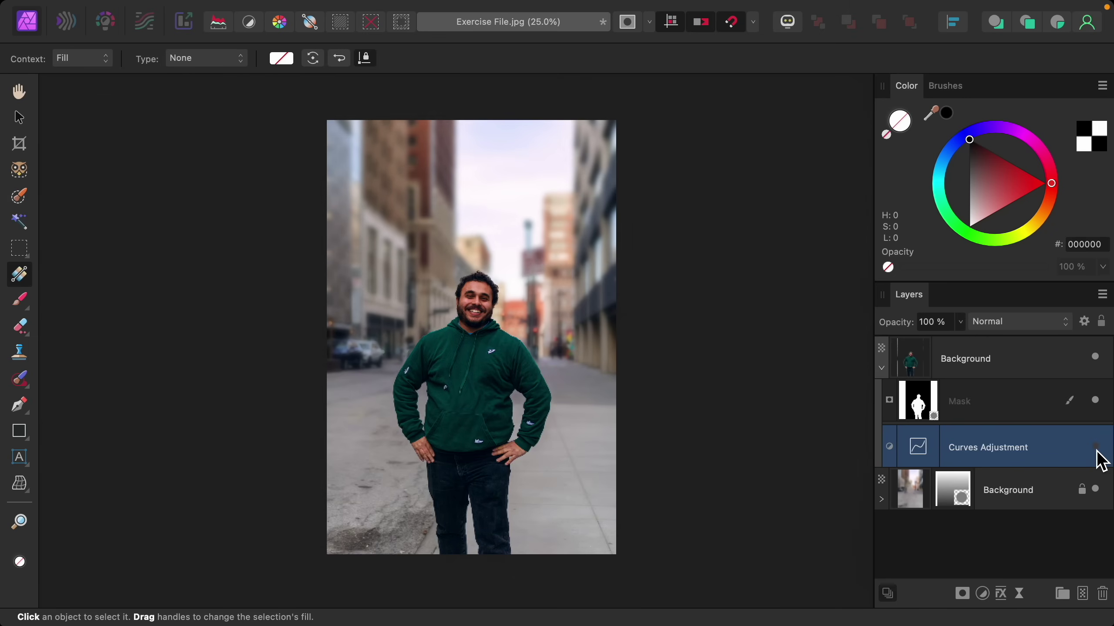
{"action": "left_click", "coordinate": [1096, 452]}
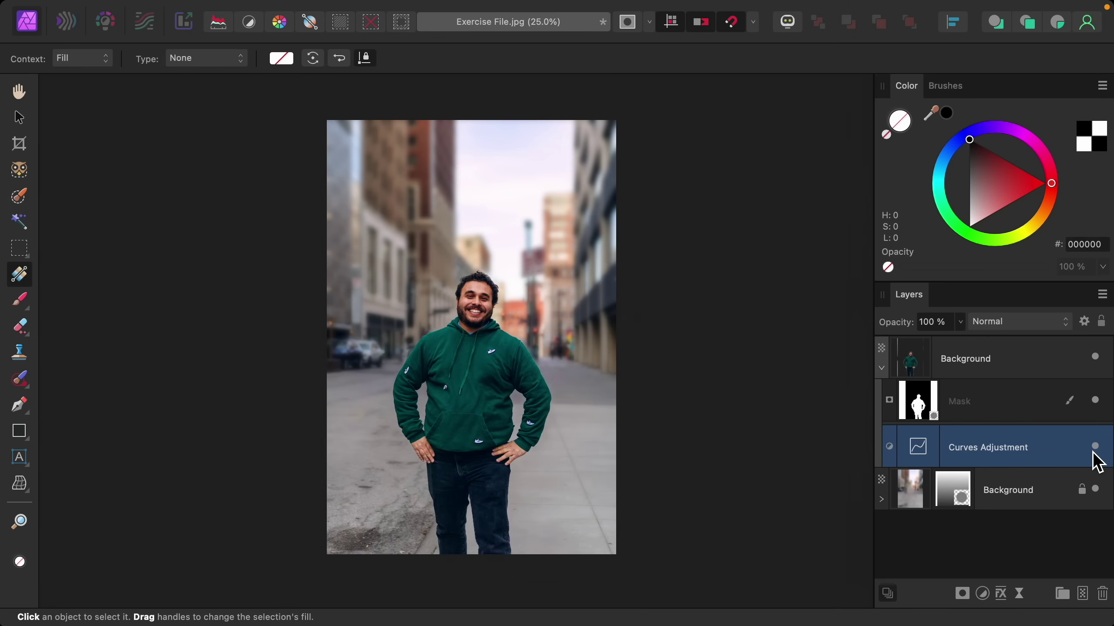
{"action": "left_click", "coordinate": [881, 501]}
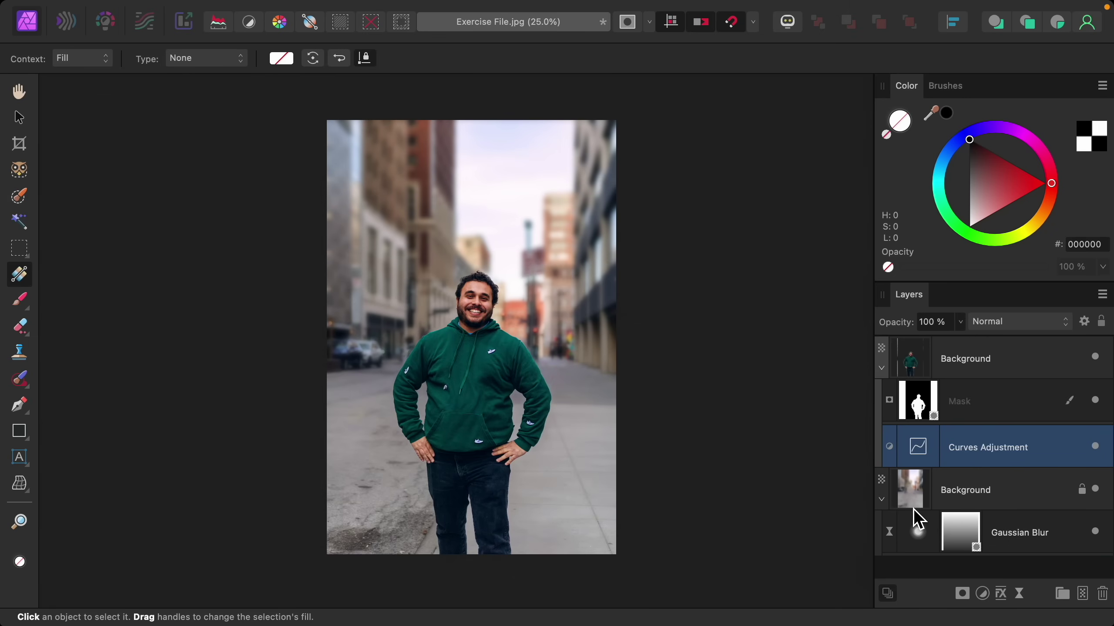
{"action": "left_click", "coordinate": [1015, 537], "text": "shift"}
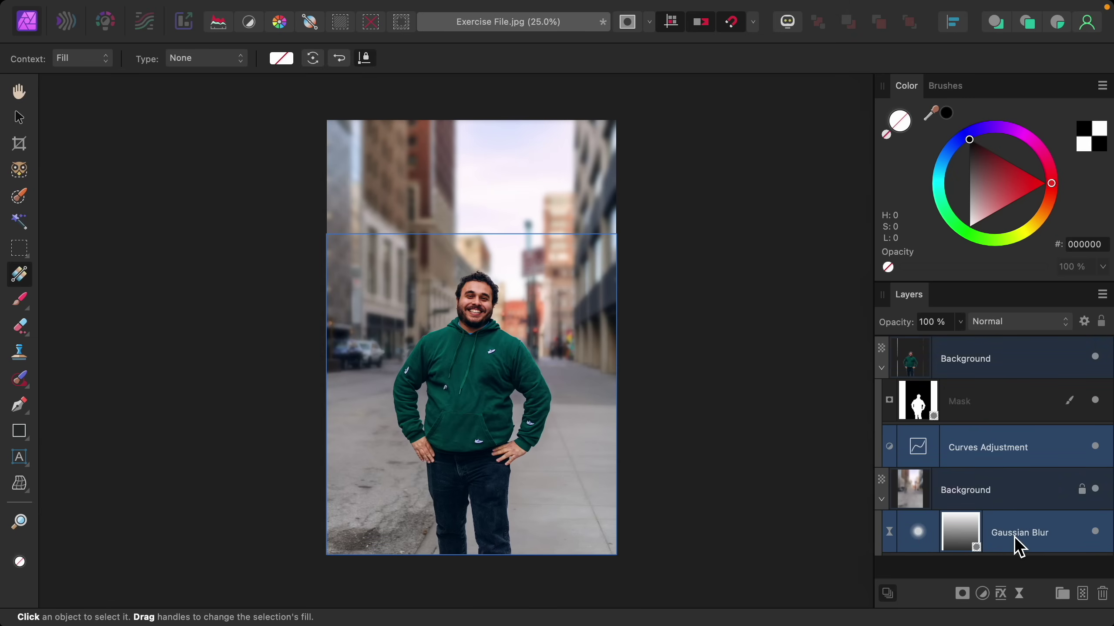
{"action": "key", "text": "h"}
{"action": "left_click", "coordinate": [1095, 532]}
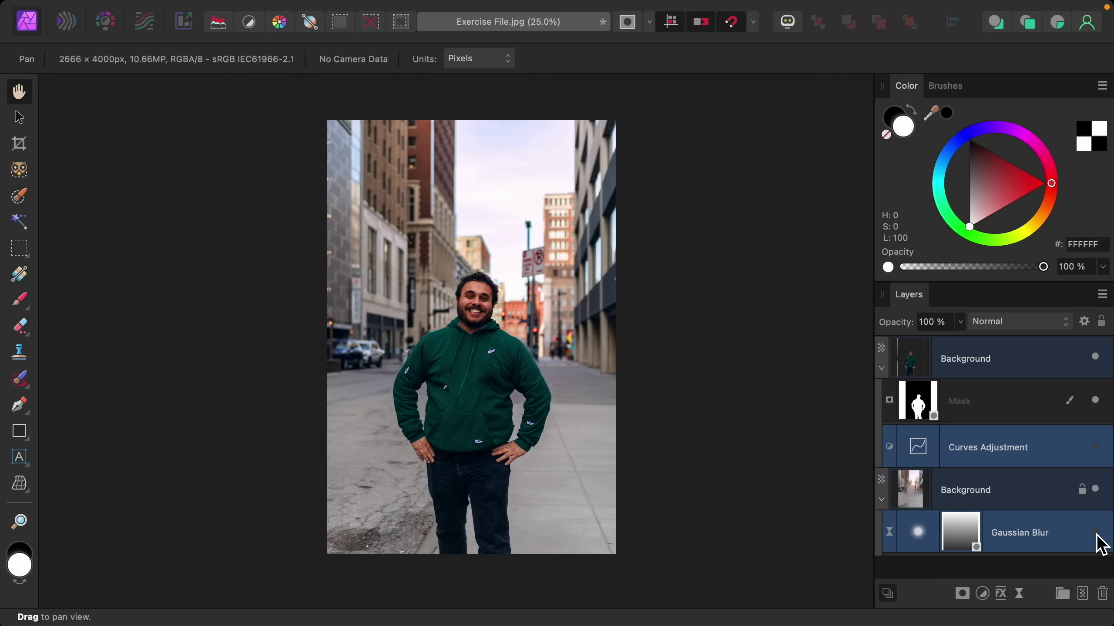
{"action": "left_click", "coordinate": [1096, 532]}
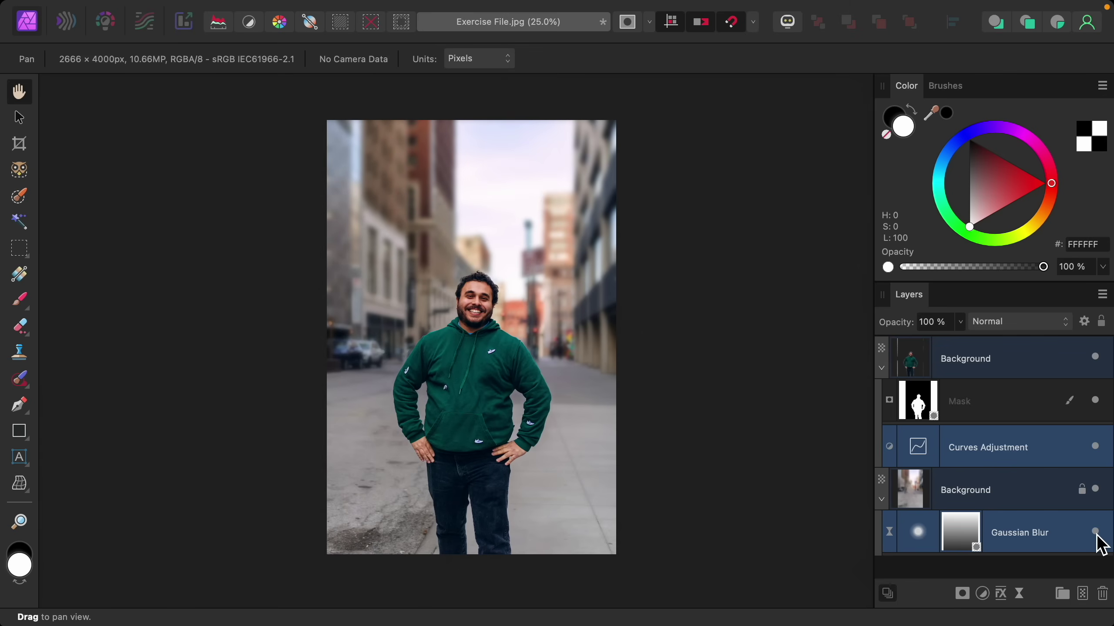
{"action": "left_click", "coordinate": [1096, 532]}
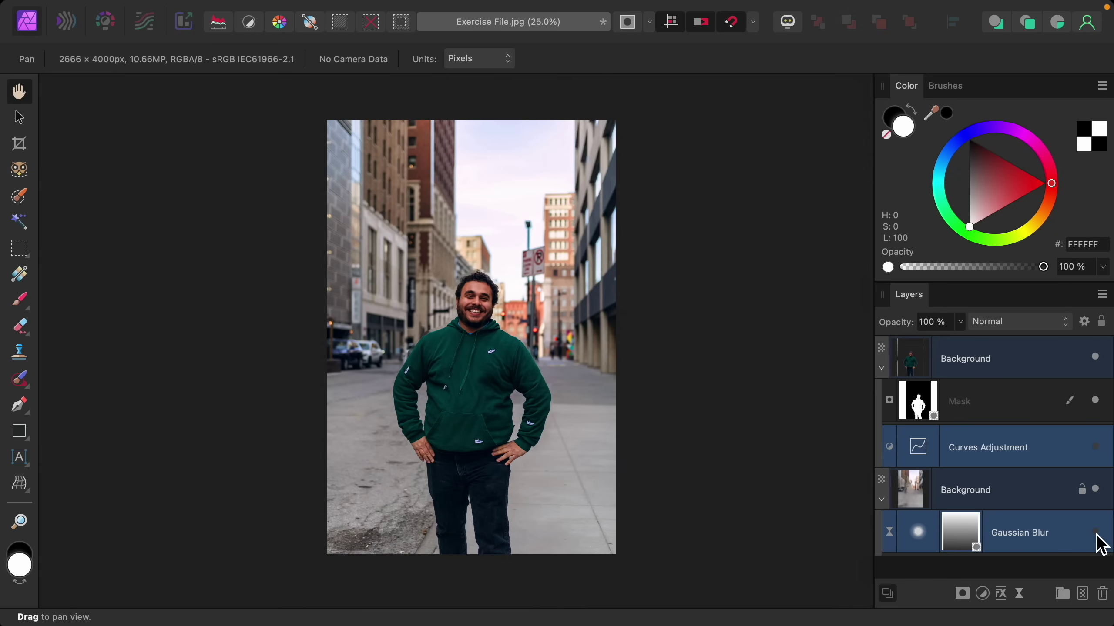
{"action": "left_click", "coordinate": [1095, 532]}
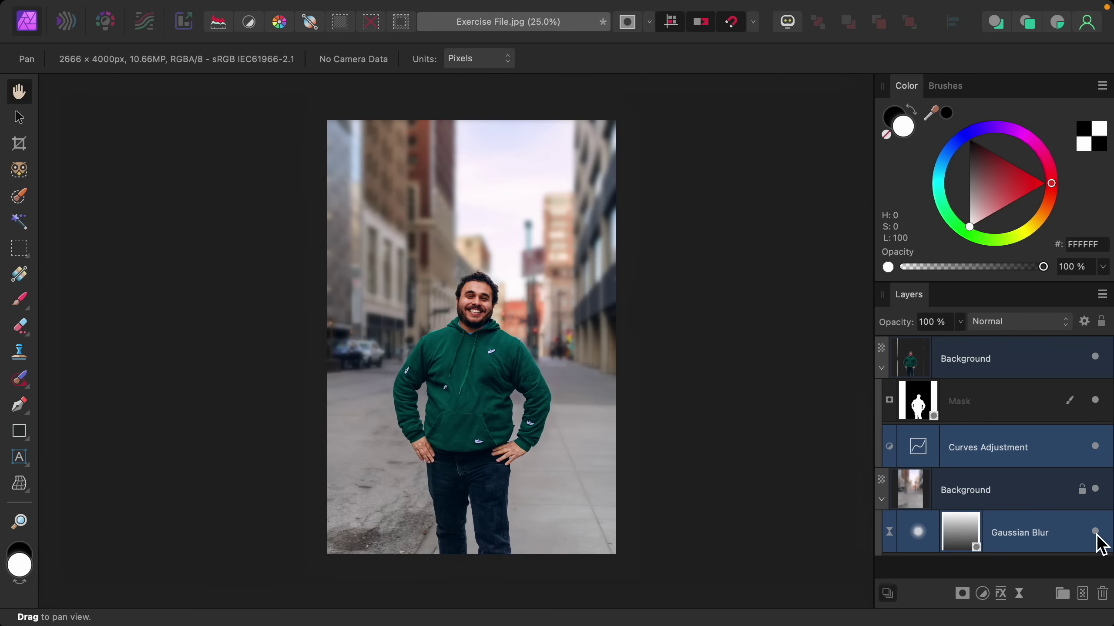